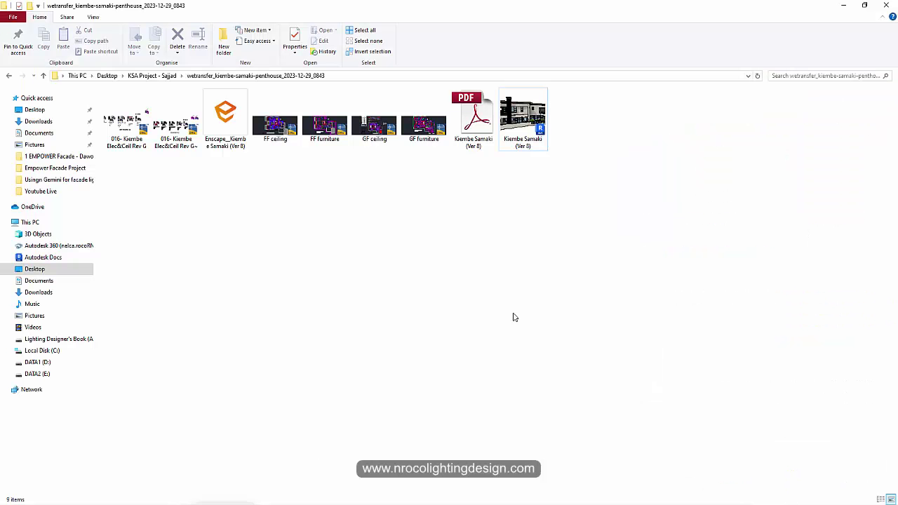
# - Open the Kiembe Samaki (Ver 8) Revit project in Revit 2024 and dismiss the structural analytical model upgrade notice
pyautogui.click(529, 126)
pyautogui.rightClick(531, 132)
pyautogui.click(554, 126)
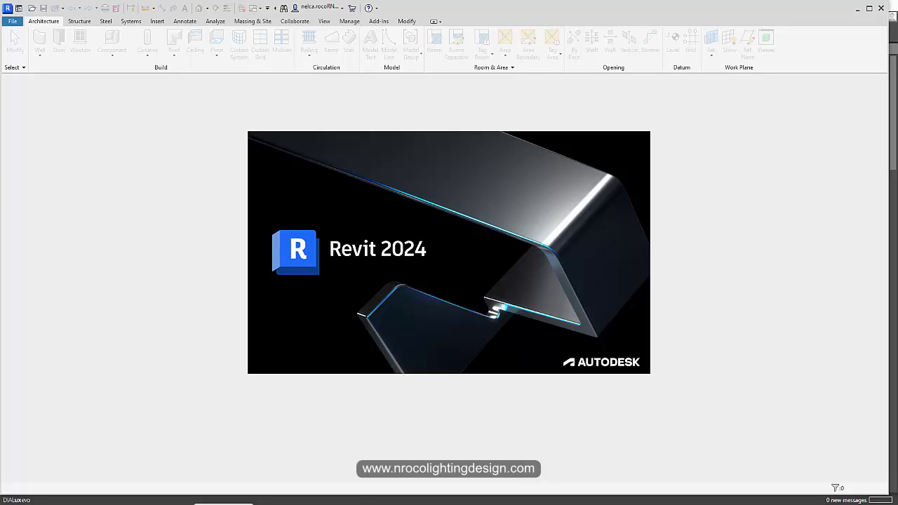
pyautogui.hotkey('alt', 'Tab')
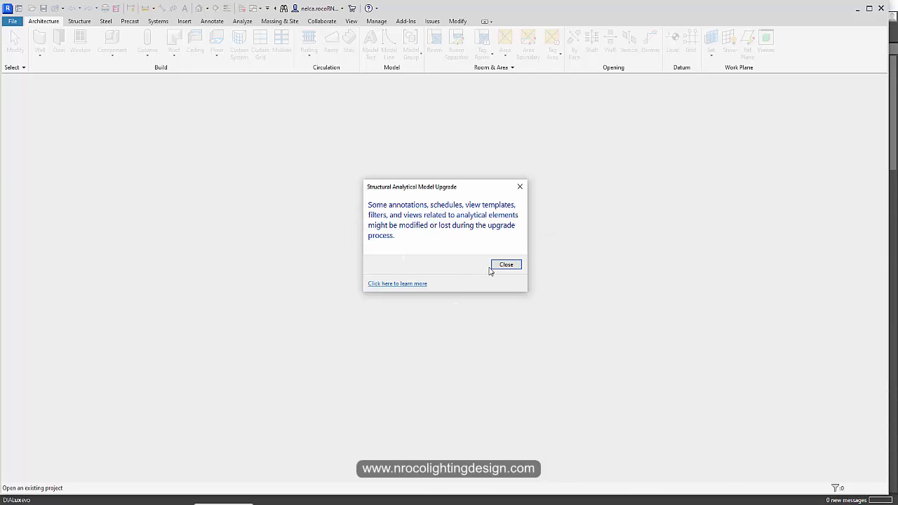
pyautogui.click(505, 266)
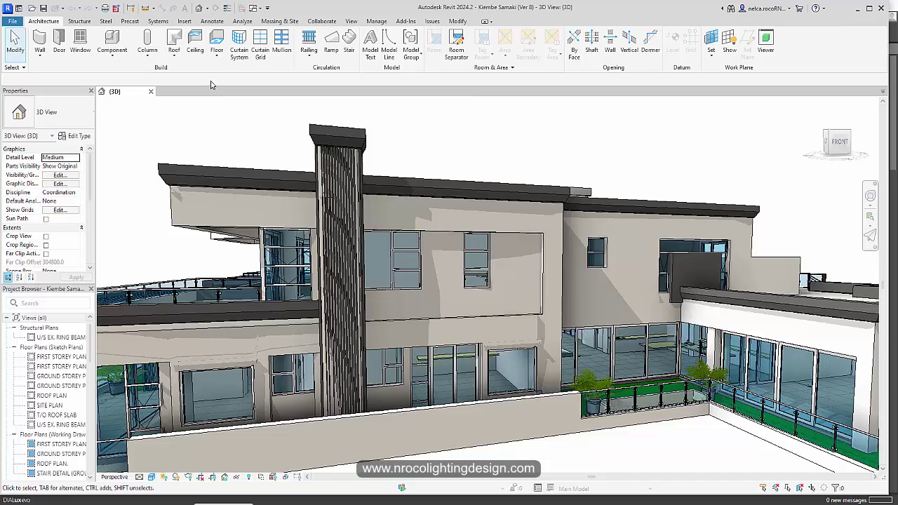
# - Show the whole building from the home orientation of the 3D view and examine it up close
pyautogui.click(350, 21)
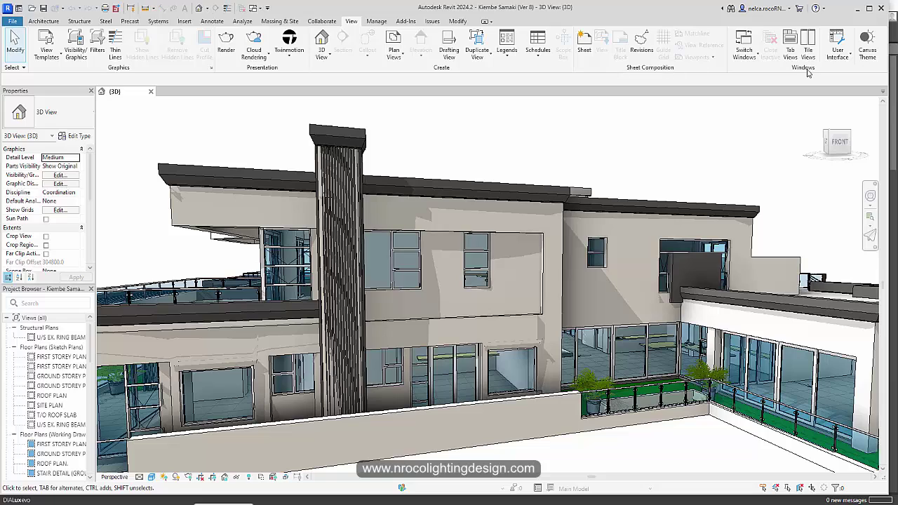
pyautogui.click(321, 58)
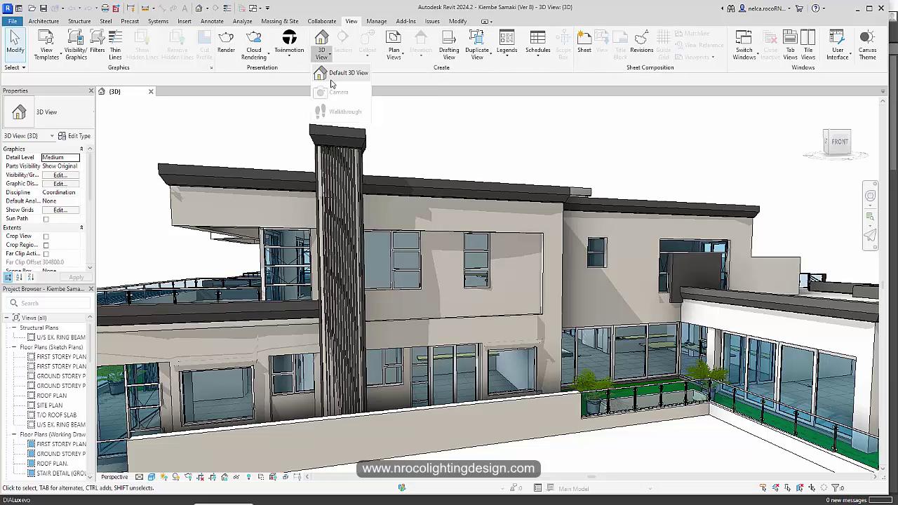
pyautogui.click(336, 88)
pyautogui.scroll(-2, 489, 157)
pyautogui.scroll(-1, 484, 154)
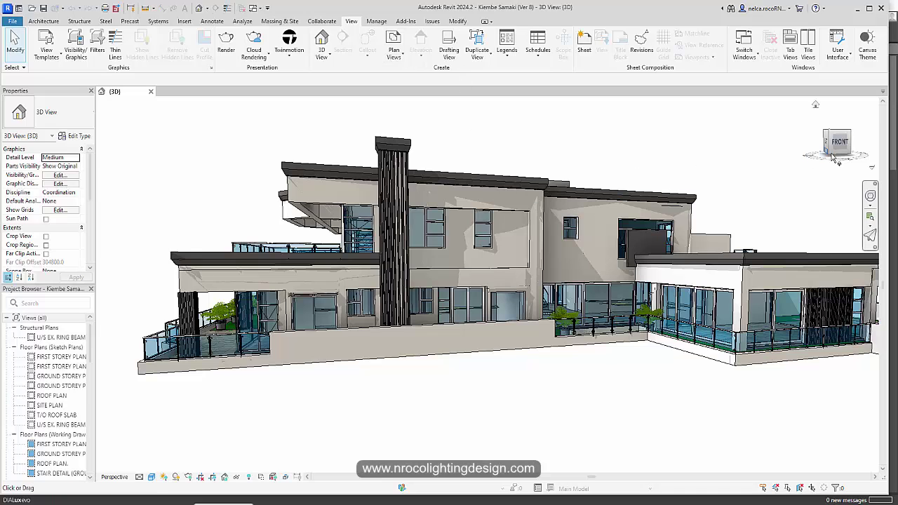
pyautogui.click(815, 106)
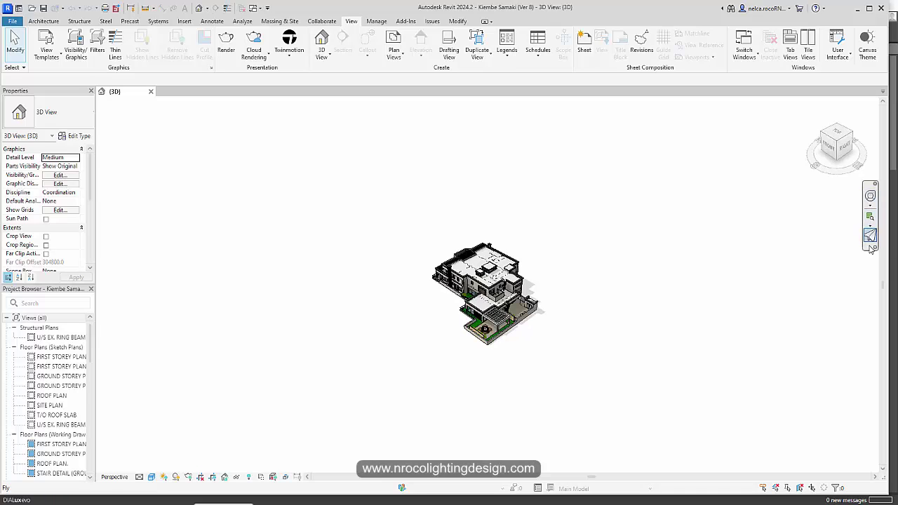
pyautogui.scroll(2, 462, 316)
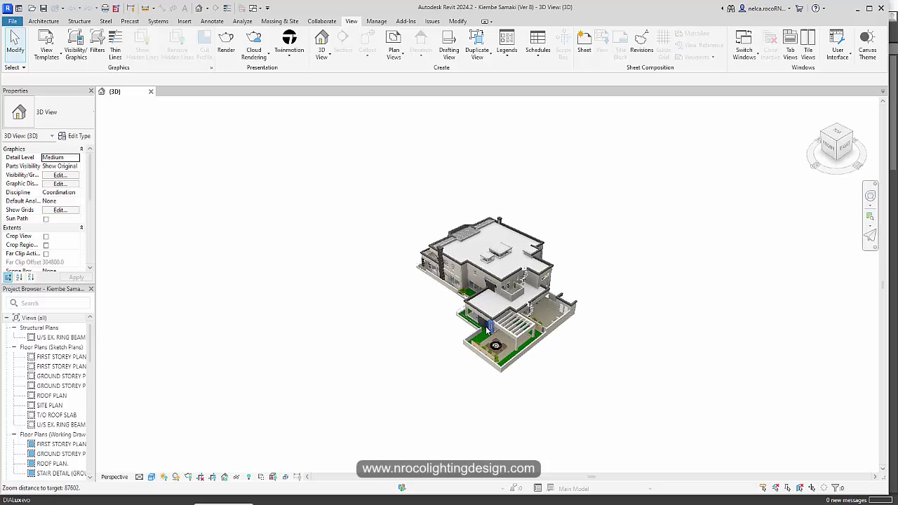
pyautogui.scroll(2, 482, 339)
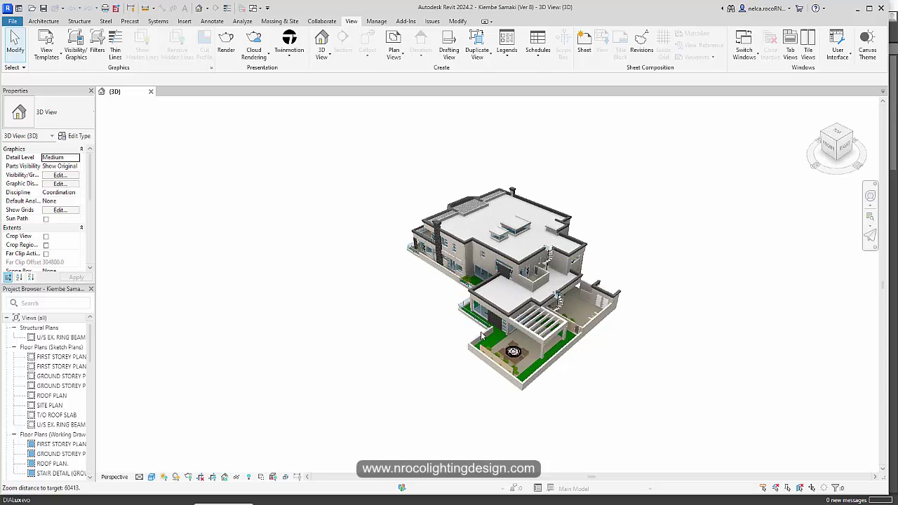
pyautogui.scroll(2, 435, 300)
pyautogui.scroll(1, 430, 300)
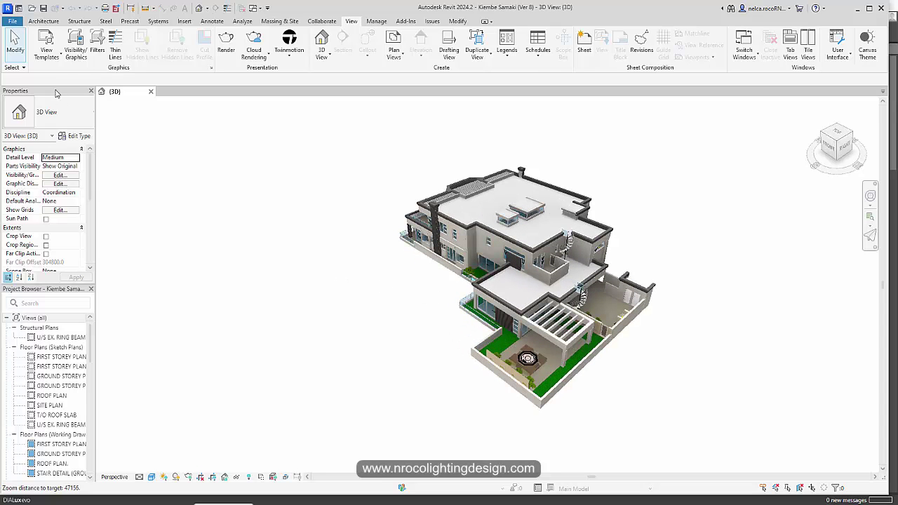
# - Start an IFC export of the project, setting the output to Kiembe Samaki (Ver 8) on the Desktop as IFC-SPF
pyautogui.click(12, 26)
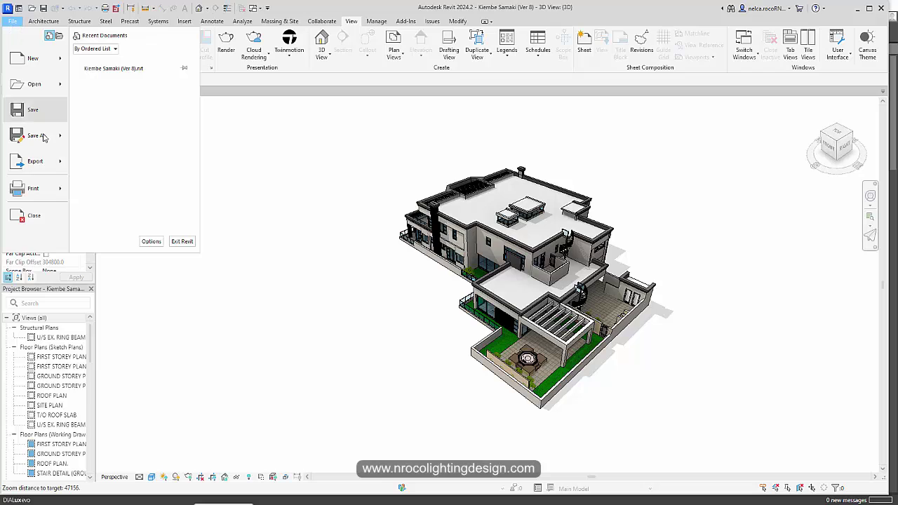
pyautogui.moveTo(49, 167)
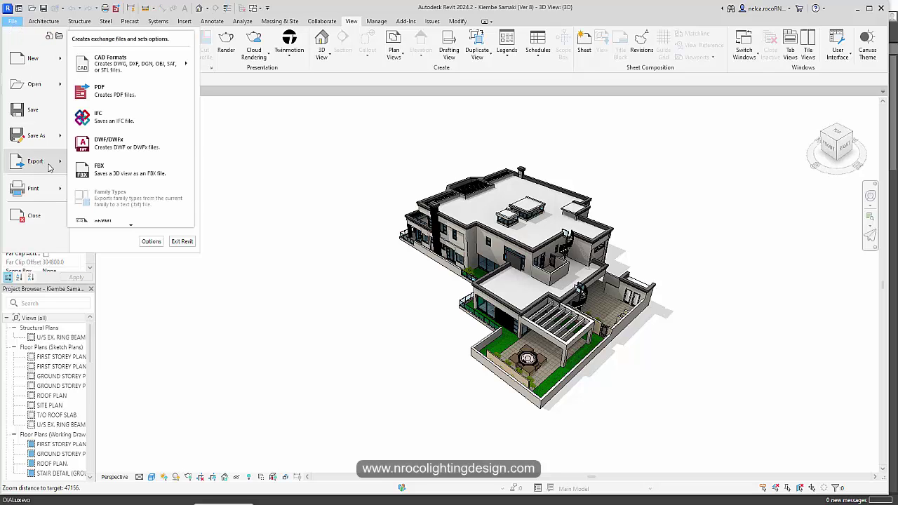
pyautogui.click(129, 122)
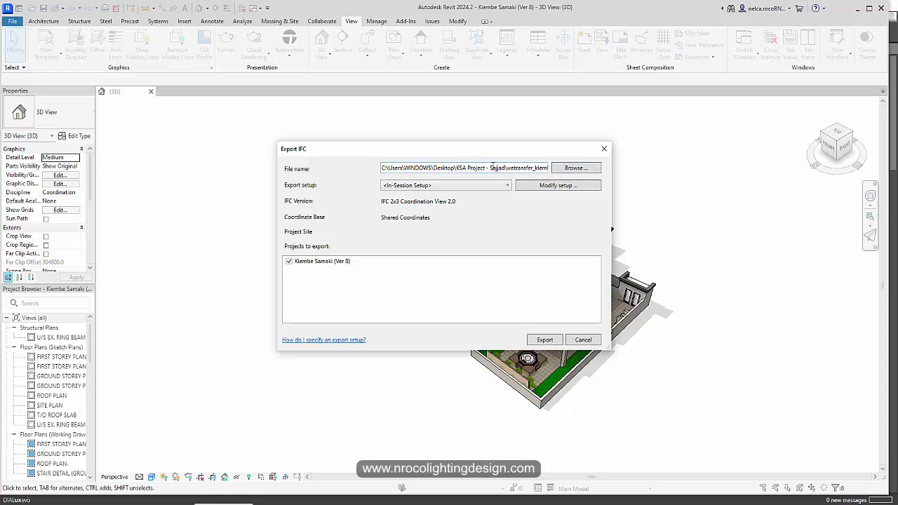
pyautogui.click(562, 168)
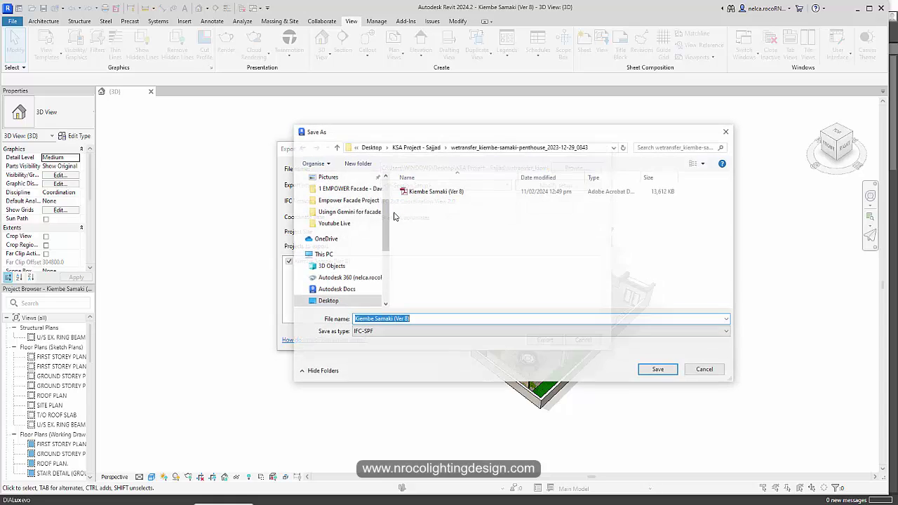
pyautogui.click(327, 300)
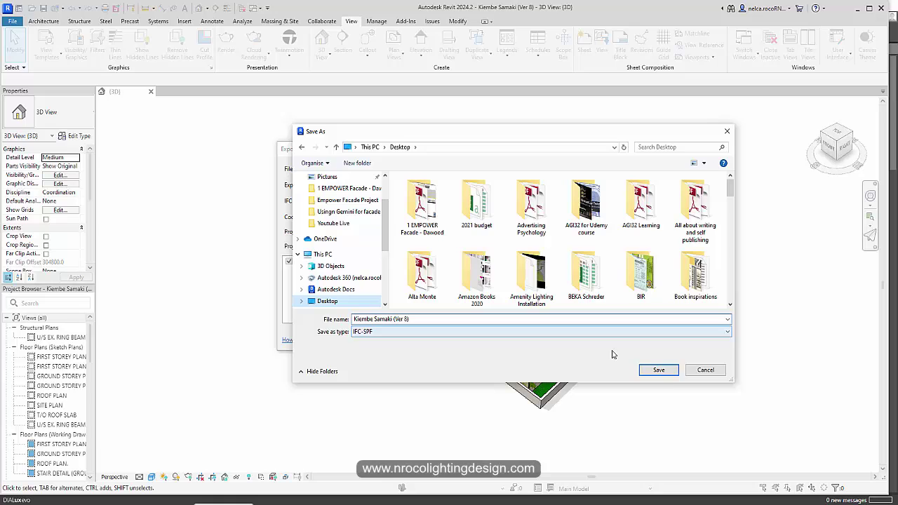
pyautogui.click(659, 371)
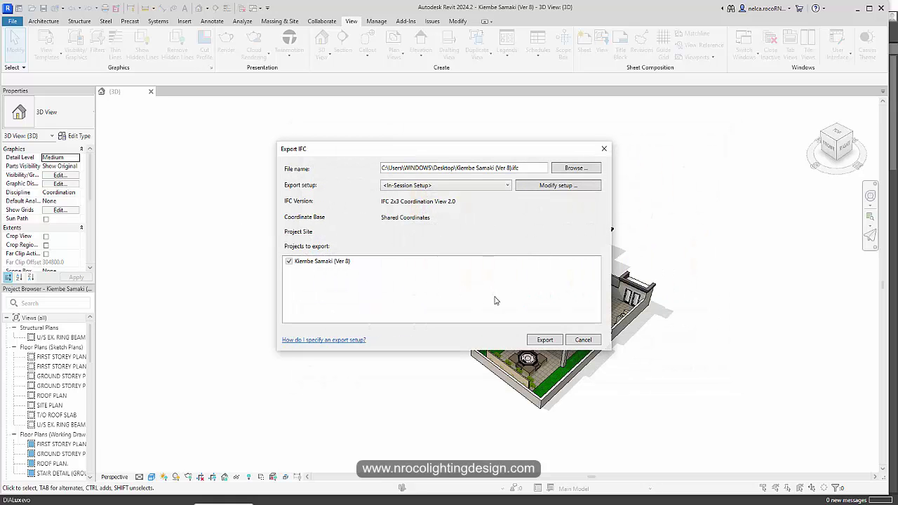
# - Check the available export setups, keep In-Session Setup, and export the IFC file
pyautogui.click(441, 188)
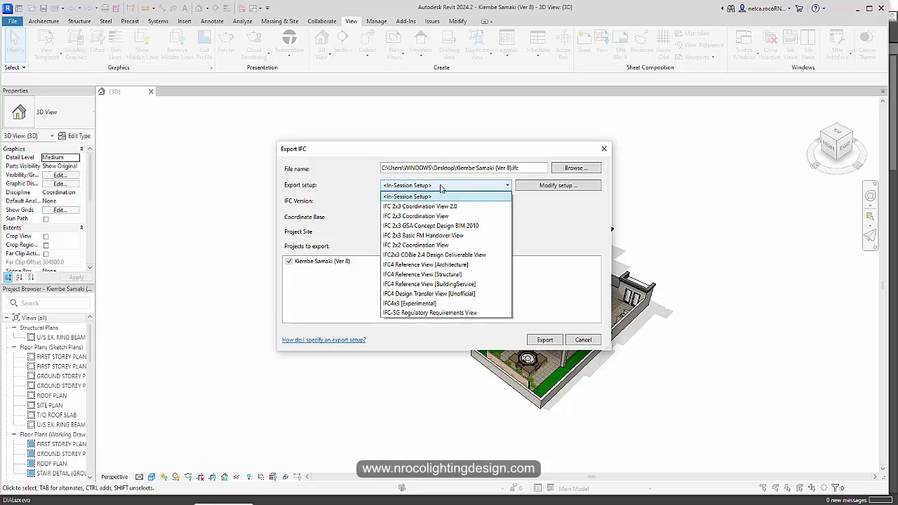
pyautogui.click(441, 188)
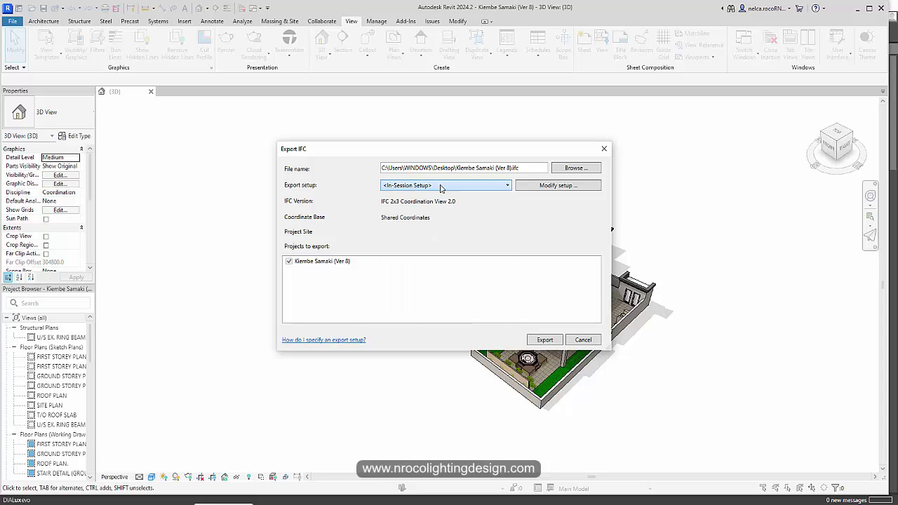
pyautogui.click(544, 340)
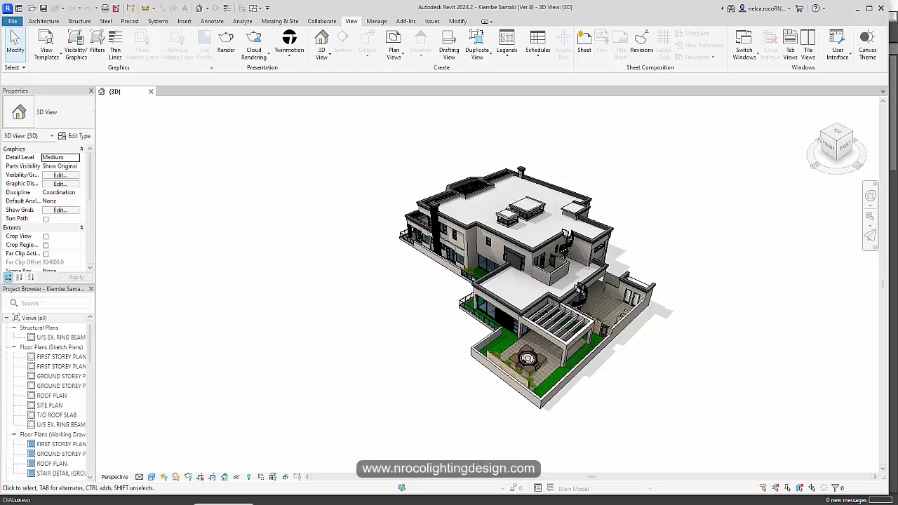
# - Switch to DIALux evo, start a new project from an IFC import, and browse the Desktop for the exported file
pyautogui.hotkey('alt', 'Tab')
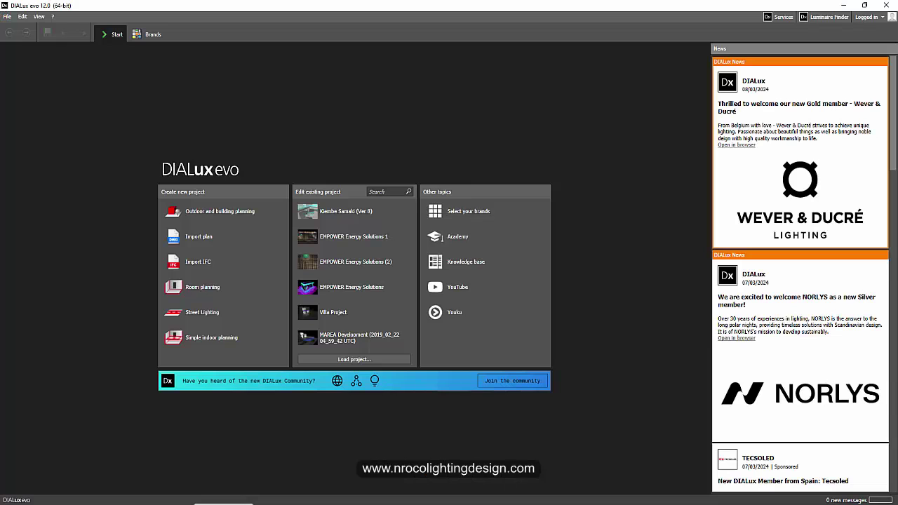
pyautogui.click(208, 271)
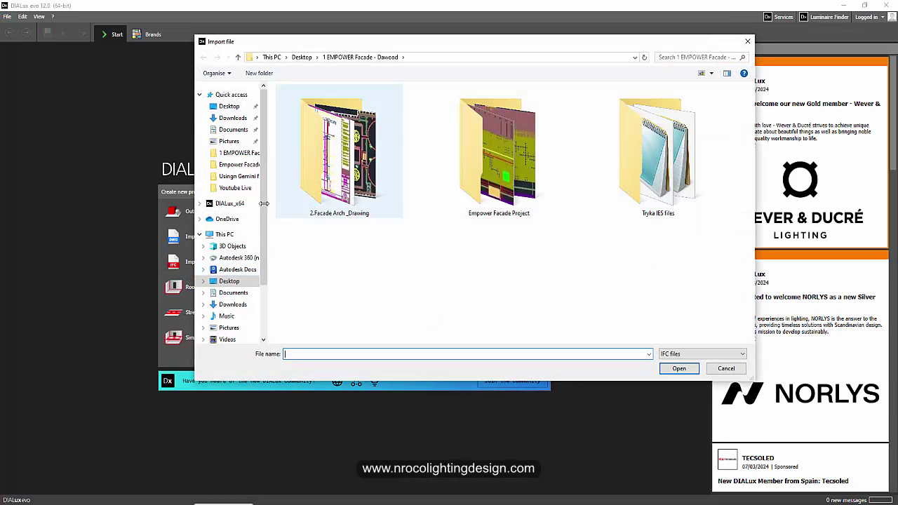
pyautogui.click(232, 280)
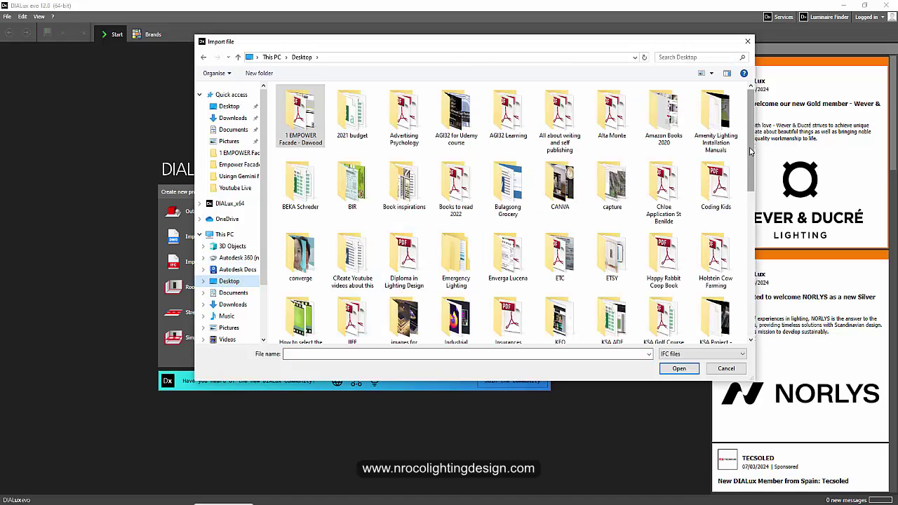
pyautogui.scroll(-5, 491, 210)
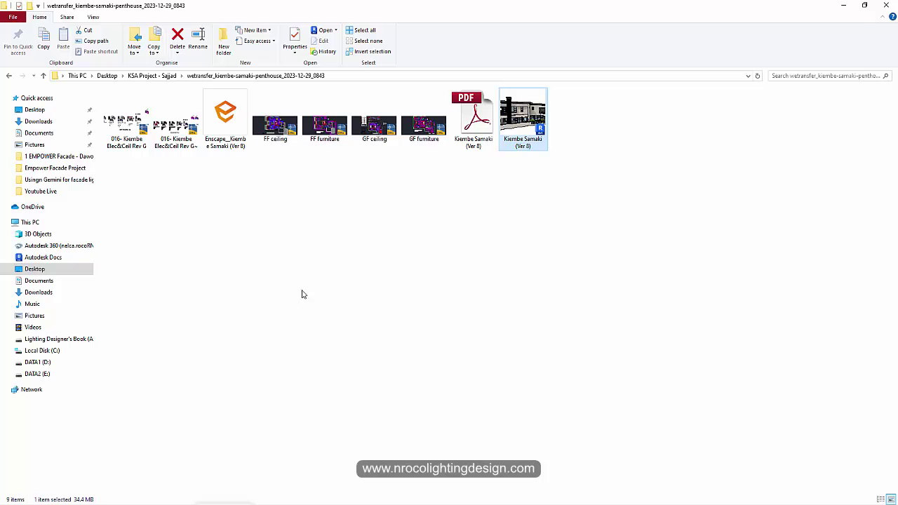
# - In File Explorer, inspect the properties of the Kiembe Samaki (Ver 8) IFC file and the alternative apps offered for opening .ifc files
pyautogui.click(309, 293)
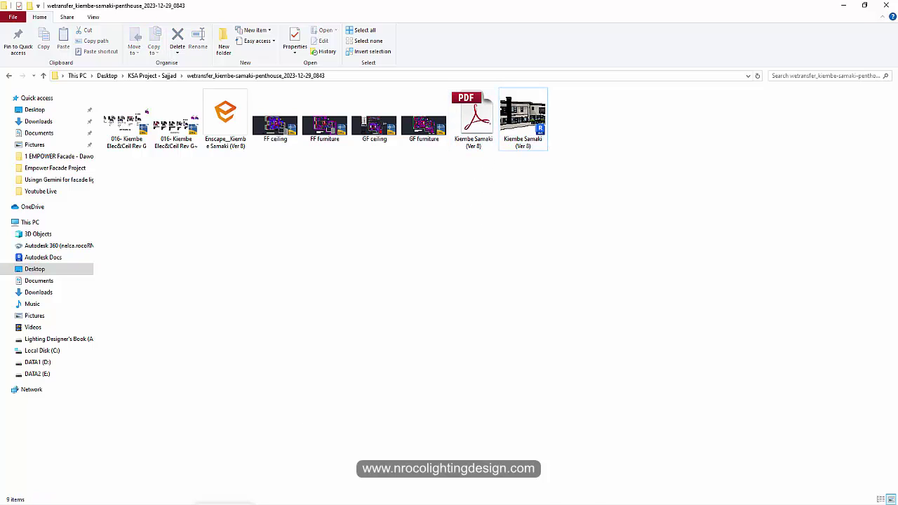
pyautogui.rightClick(475, 127)
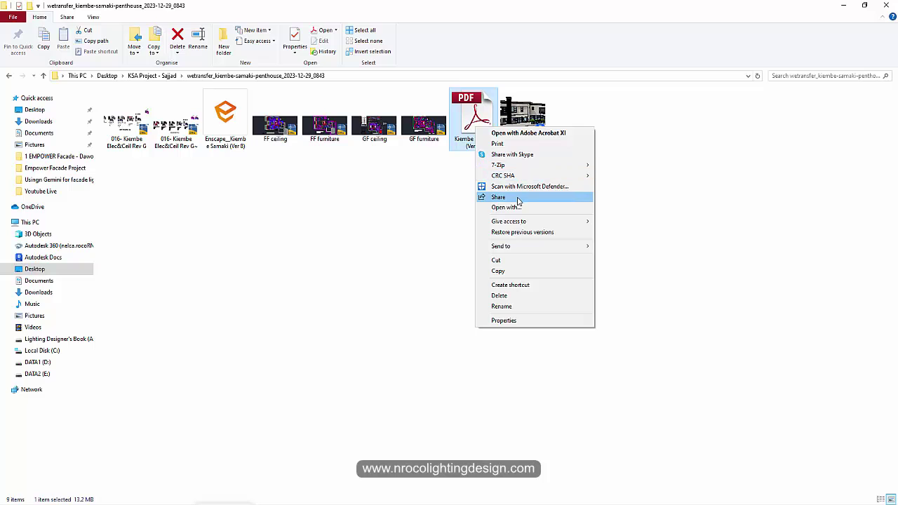
pyautogui.click(508, 320)
pyautogui.click(610, 204)
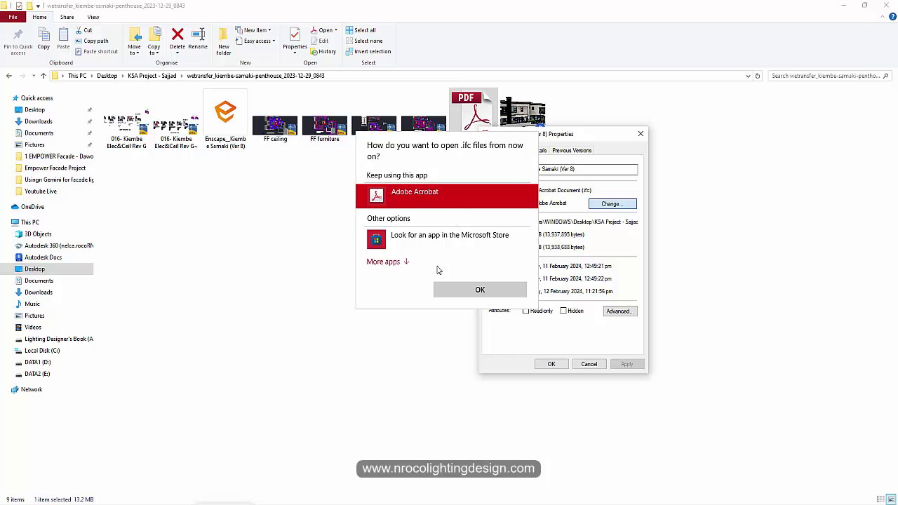
pyautogui.click(400, 262)
pyautogui.scroll(-5, 400, 262)
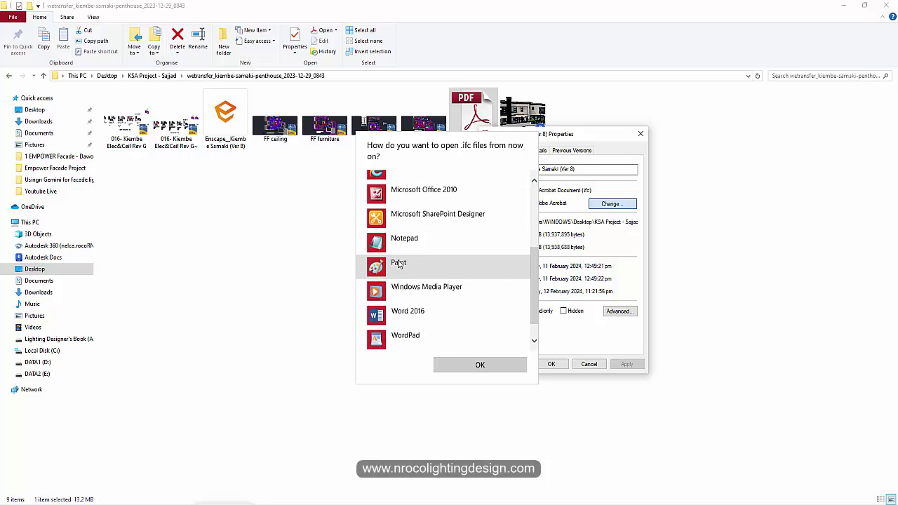
pyautogui.scroll(5, 401, 313)
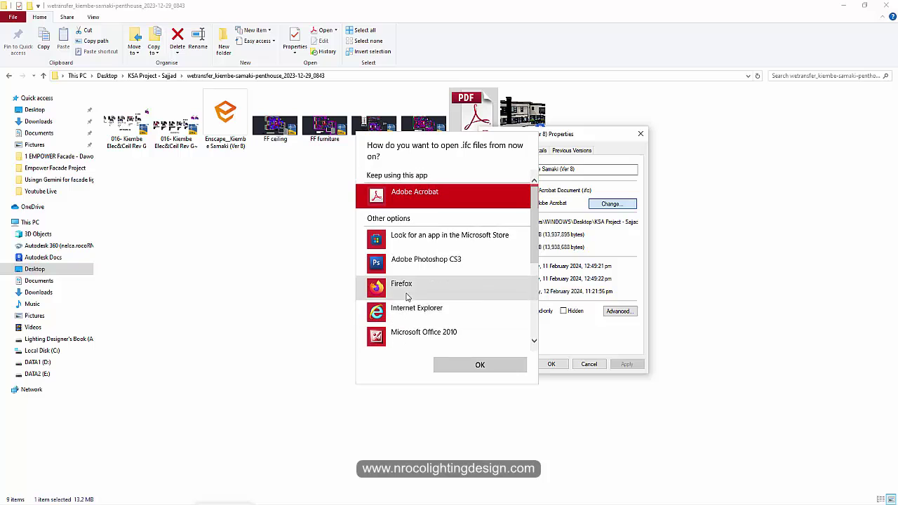
pyautogui.scroll(-5, 414, 344)
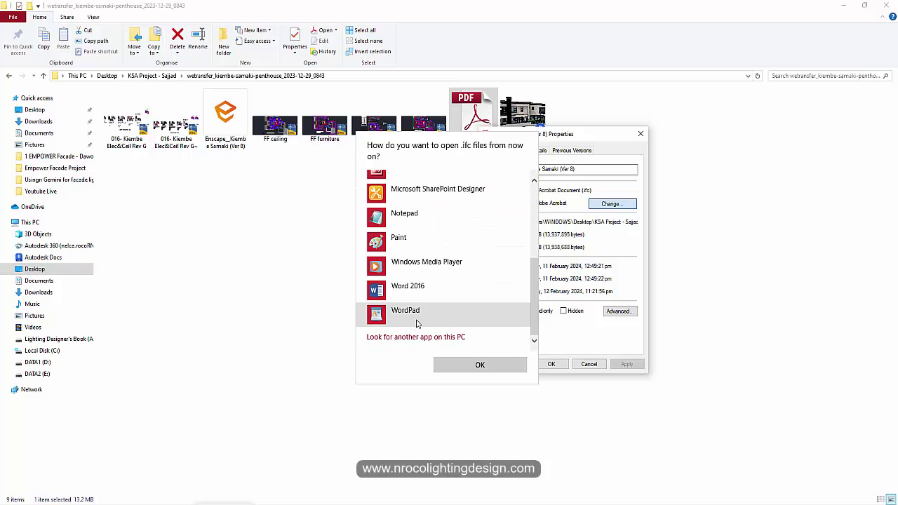
pyautogui.scroll(5, 414, 329)
pyautogui.click(314, 293)
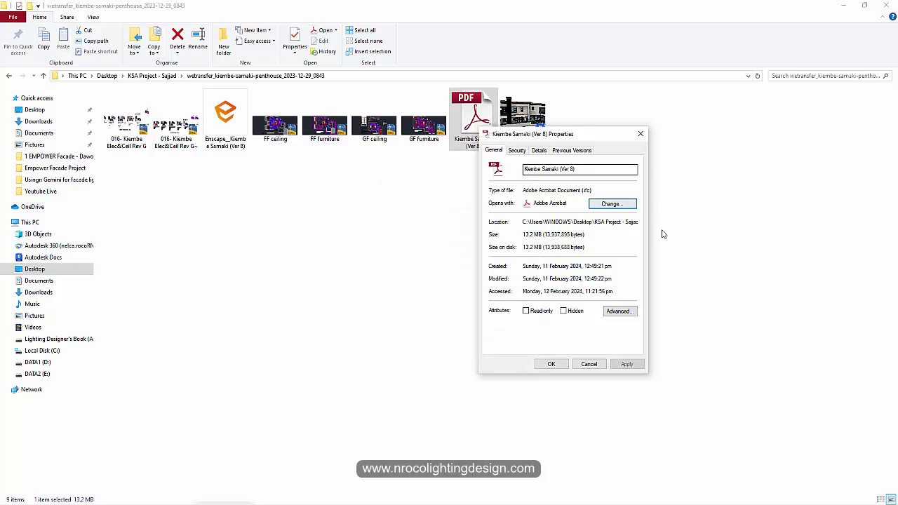
pyautogui.click(640, 134)
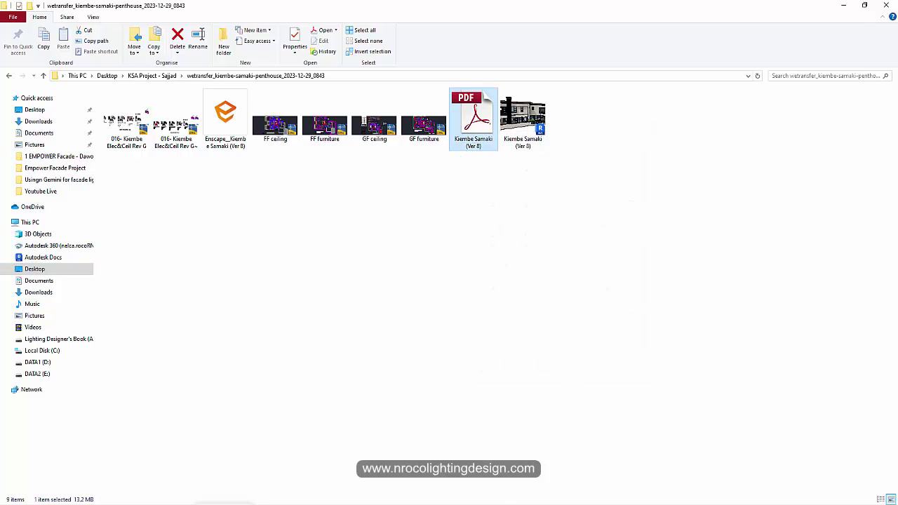
# - Switch to DIALux evo and review the IFC content offered for import, from the foundations through the storeys to the chimney
pyautogui.click(548, 493)
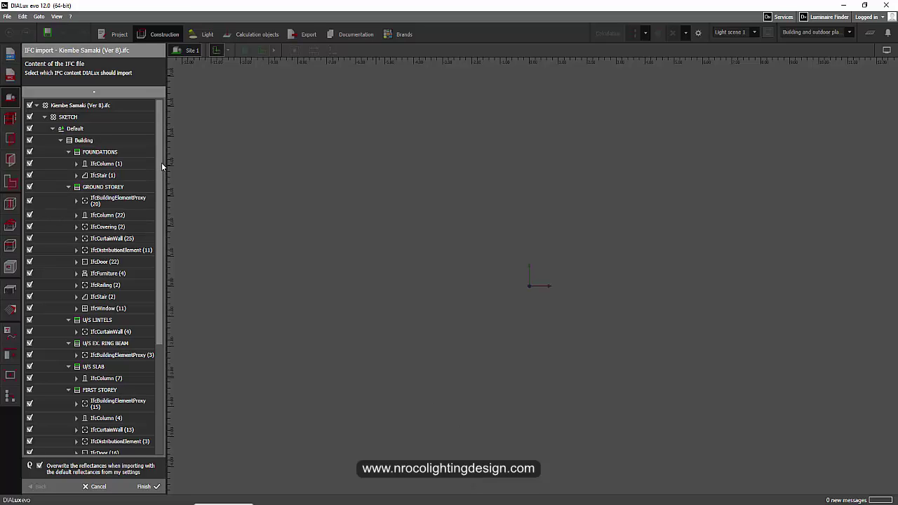
pyautogui.scroll(-5, 153, 186)
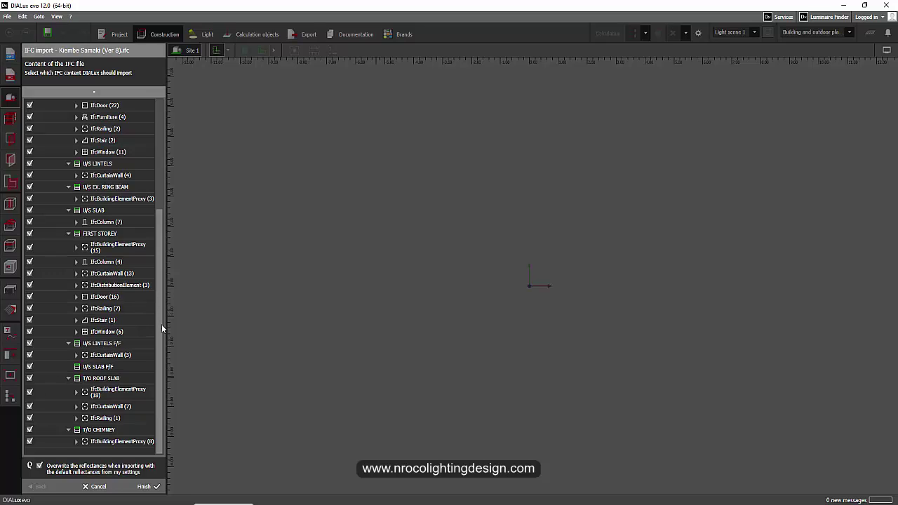
pyautogui.moveTo(164, 307); pyautogui.dragTo(169, 174)
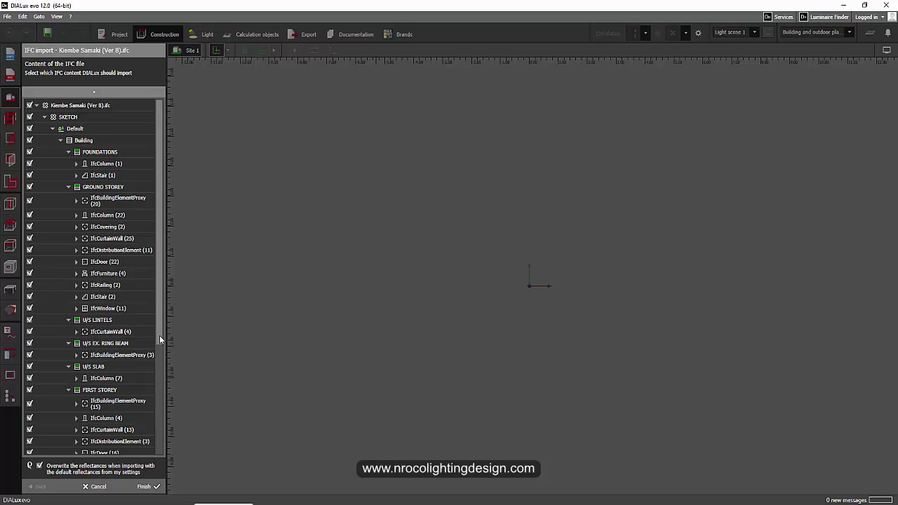
pyautogui.moveTo(159, 335); pyautogui.dragTo(160, 453)
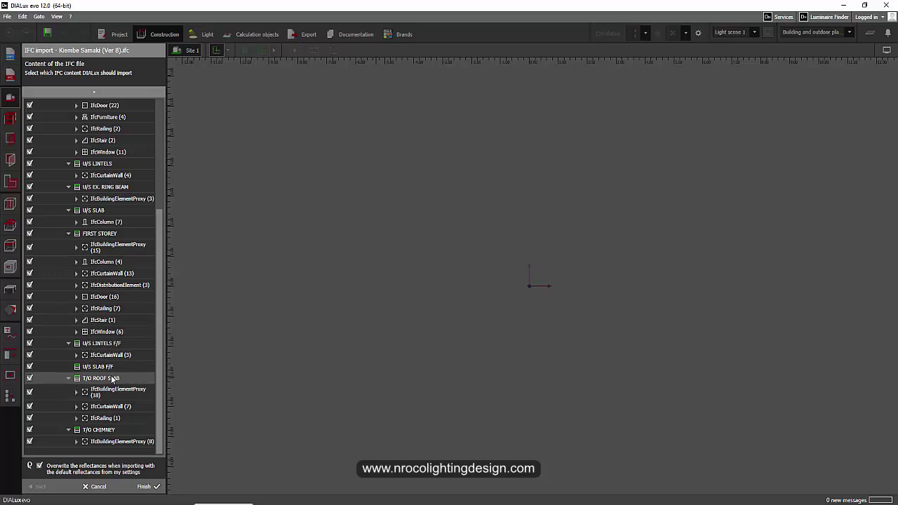
# - Recheck the IFC content from foundations to chimney and finish the import with every element kept and default reflectances overwritten
pyautogui.scroll(1, 125, 382)
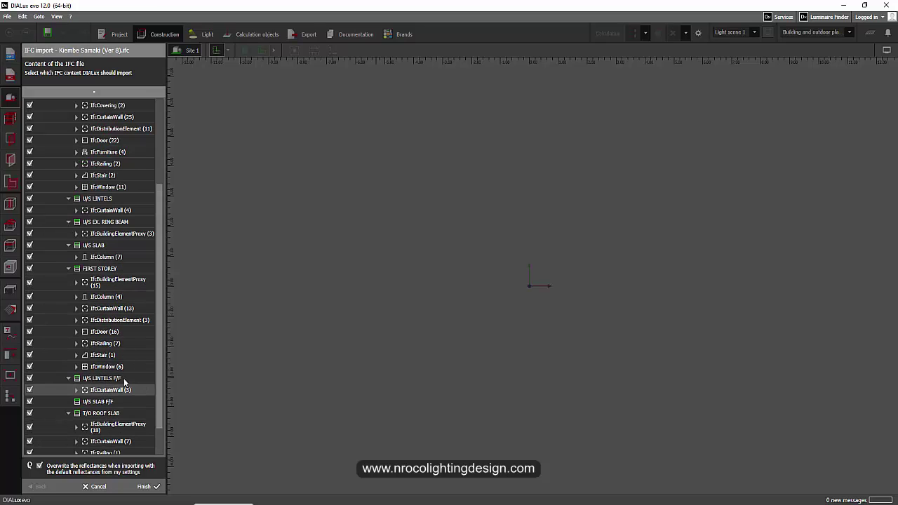
pyautogui.scroll(4, 125, 382)
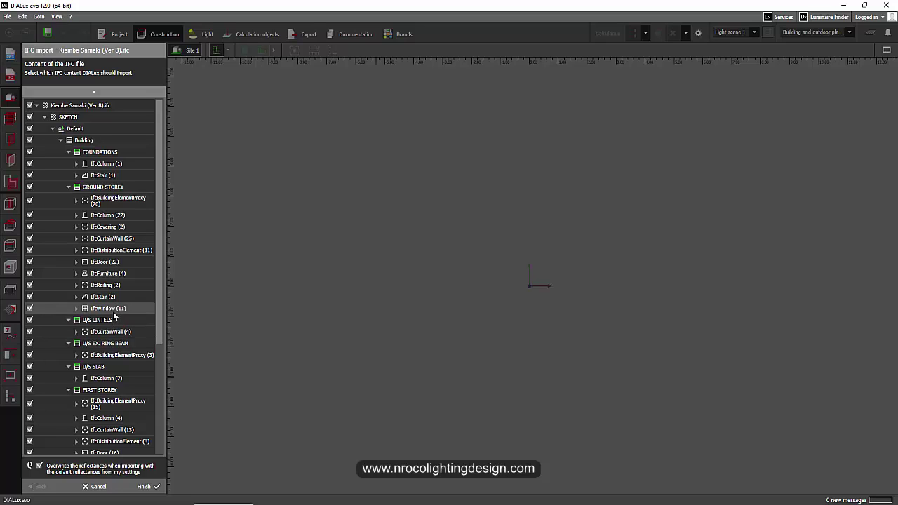
pyautogui.scroll(-5, 90, 382)
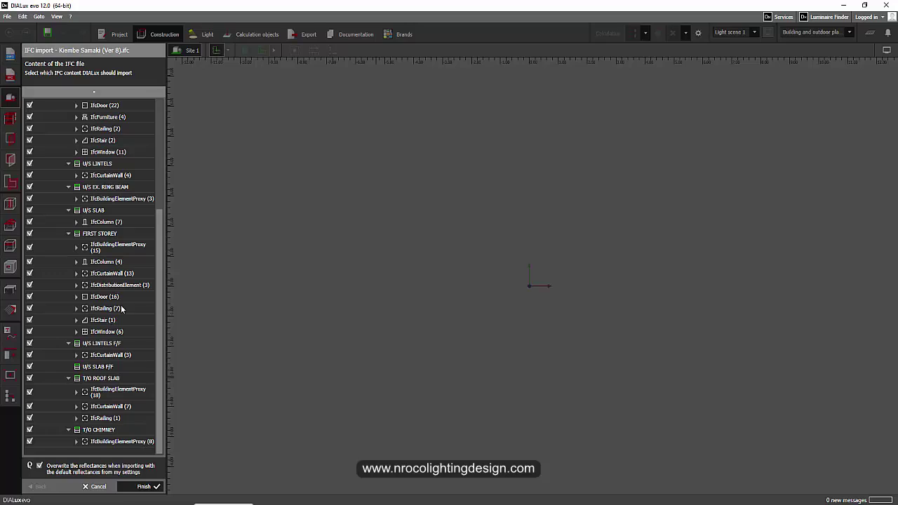
pyautogui.click(143, 486)
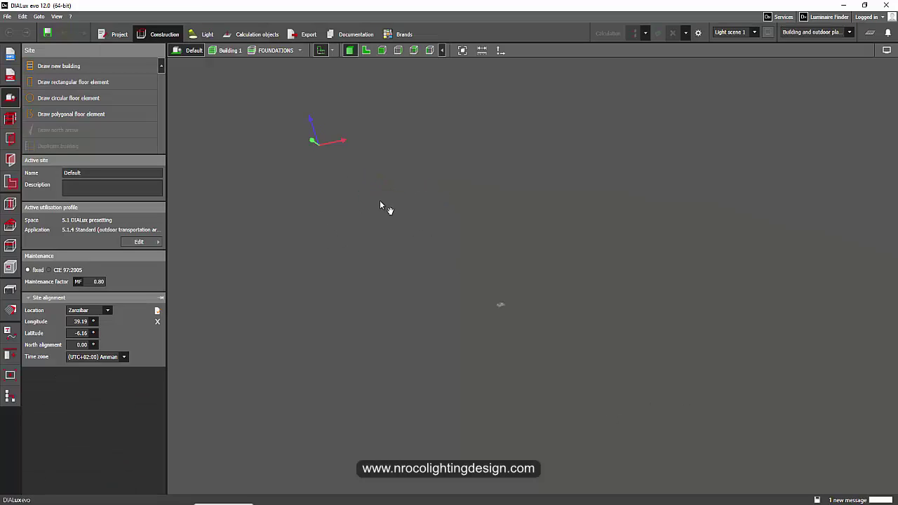
# - Show the imported site in floor plan view and relocate the coordinate origin just below the building's outline
pyautogui.scroll(2, 535, 386)
pyautogui.scroll(-5, 433, 186)
pyautogui.scroll(-2, 383, 183)
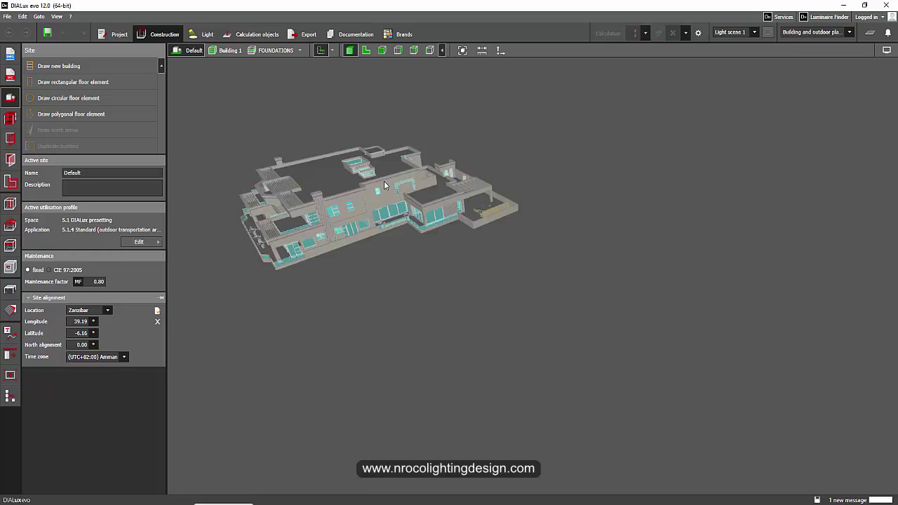
pyautogui.click(366, 53)
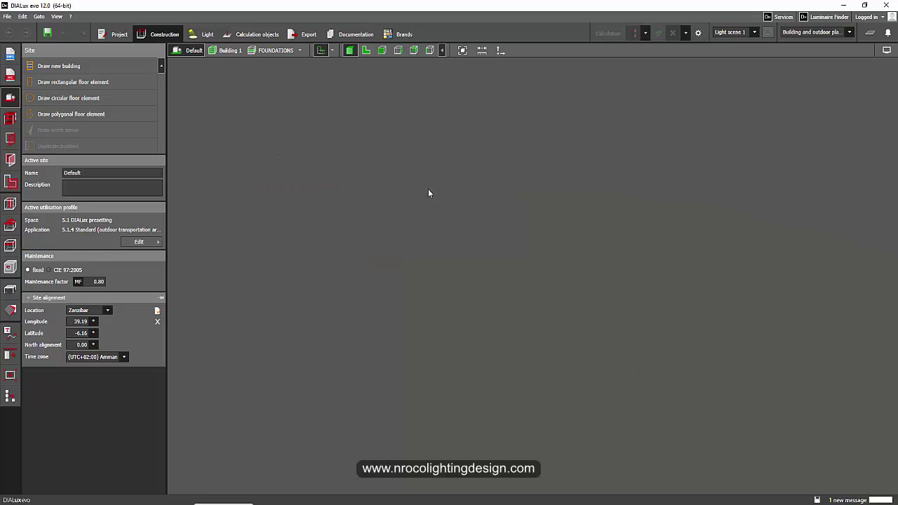
pyautogui.click(366, 51)
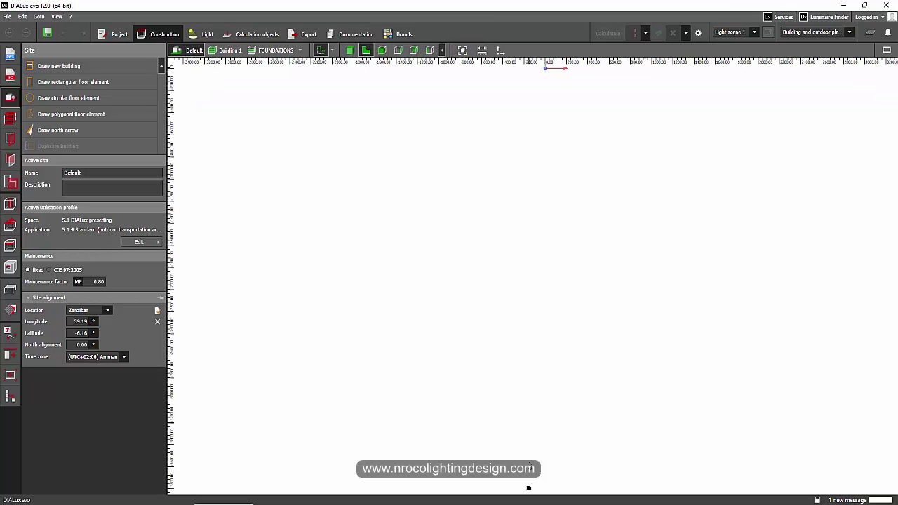
pyautogui.moveTo(540, 84); pyautogui.dragTo(542, 96)
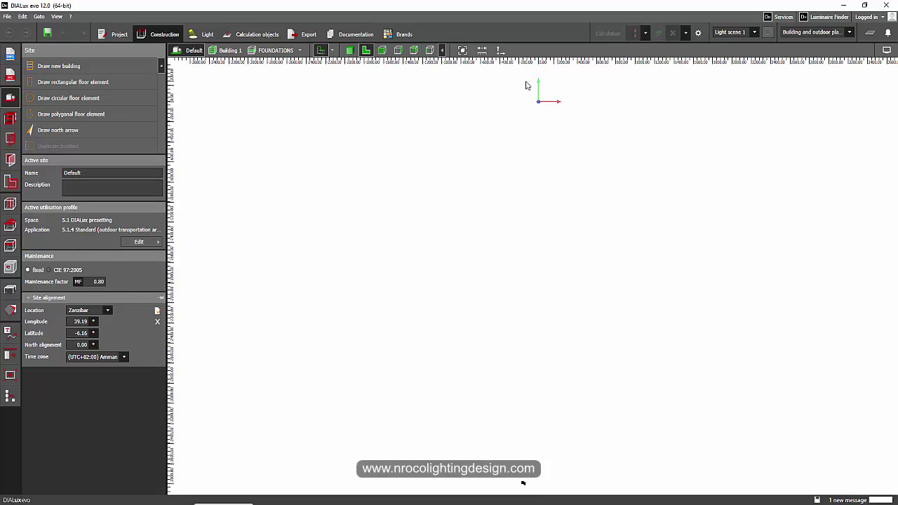
pyautogui.scroll(3, 491, 386)
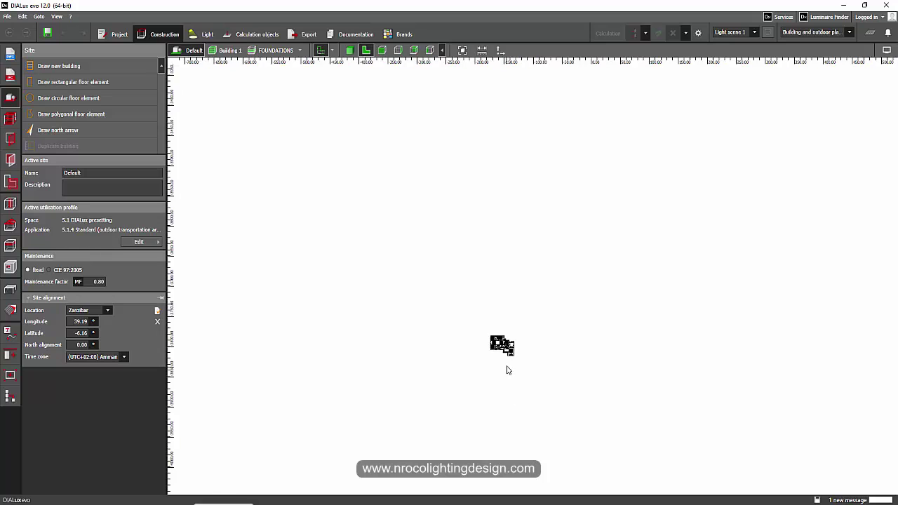
pyautogui.scroll(10, 491, 314)
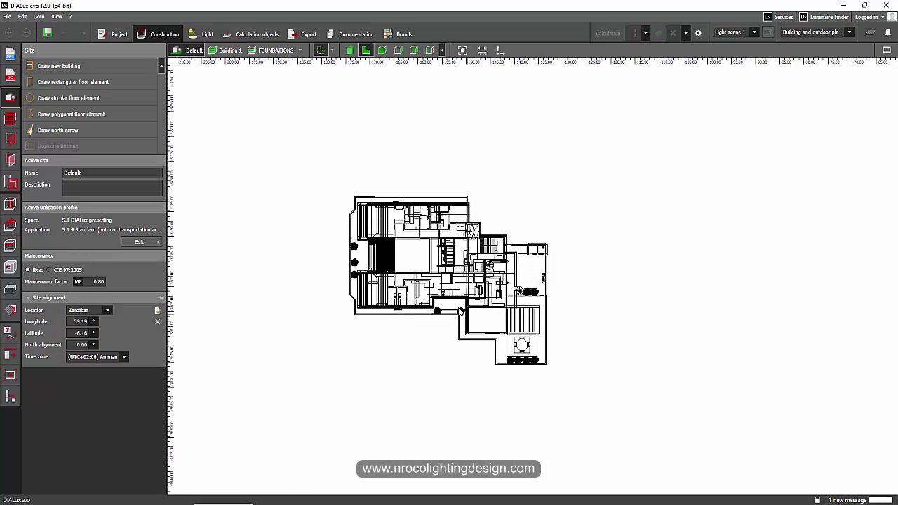
pyautogui.moveTo(461, 311); pyautogui.dragTo(502, 226)
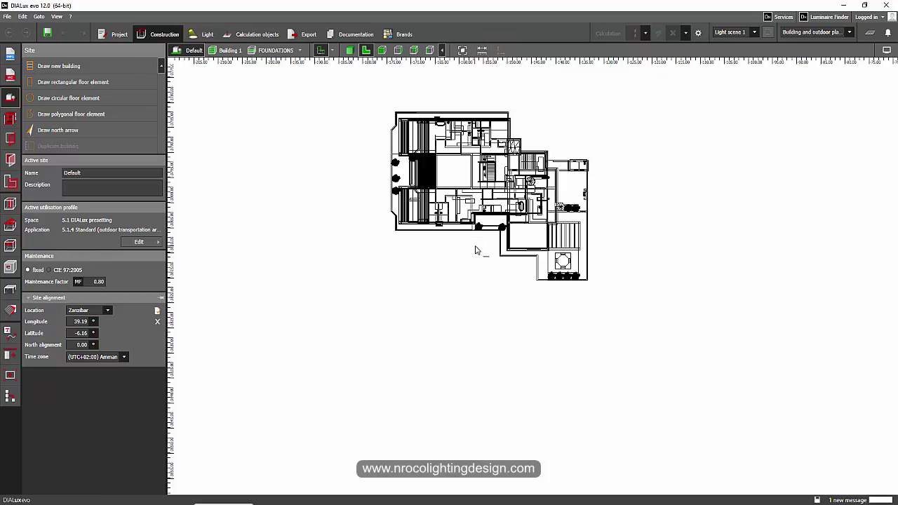
pyautogui.scroll(2, 468, 278)
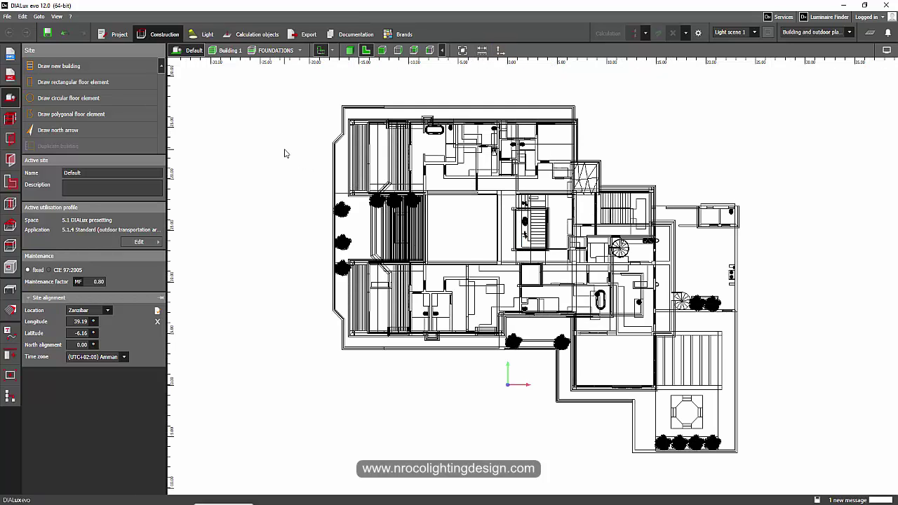
# - Examine the whole imported building in 3D, including the facades, roof, pergola and courtyard
pyautogui.click(350, 52)
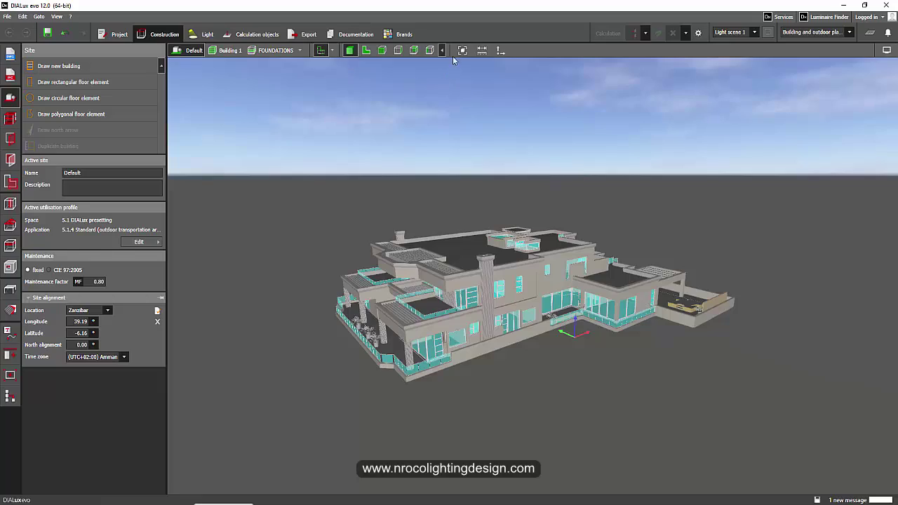
pyautogui.moveTo(356, 154)
pyautogui.mouseDown()
pyautogui.moveTo(344, 199)
pyautogui.moveTo(355, 154)
pyautogui.mouseUp()
pyautogui.scroll(3, 378, 365)
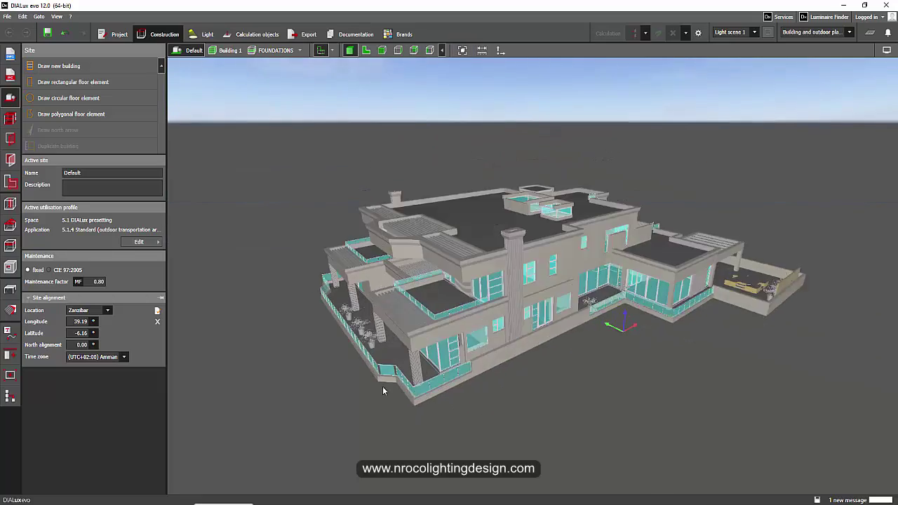
pyautogui.moveTo(374, 331); pyautogui.dragTo(419, 386)
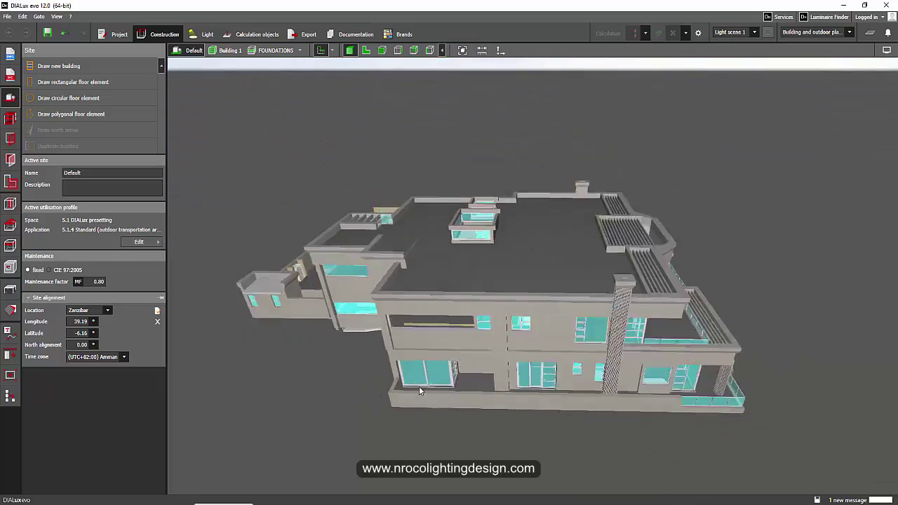
pyautogui.scroll(3, 554, 329)
pyautogui.moveTo(563, 336); pyautogui.dragTo(595, 355)
pyautogui.scroll(3, 595, 355)
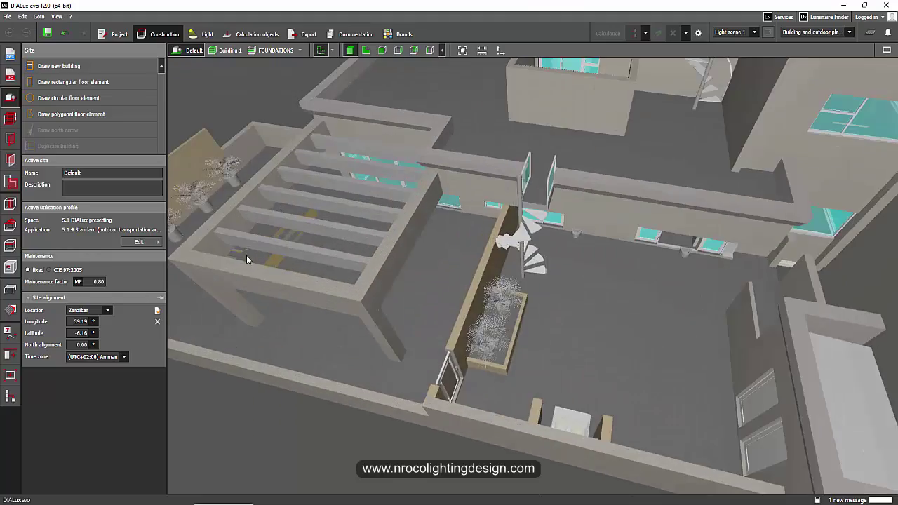
pyautogui.moveTo(246, 254); pyautogui.dragTo(327, 270)
pyautogui.scroll(-3, 347, 252)
pyautogui.moveTo(368, 234); pyautogui.dragTo(273, 123)
pyautogui.scroll(-5, 405, 289)
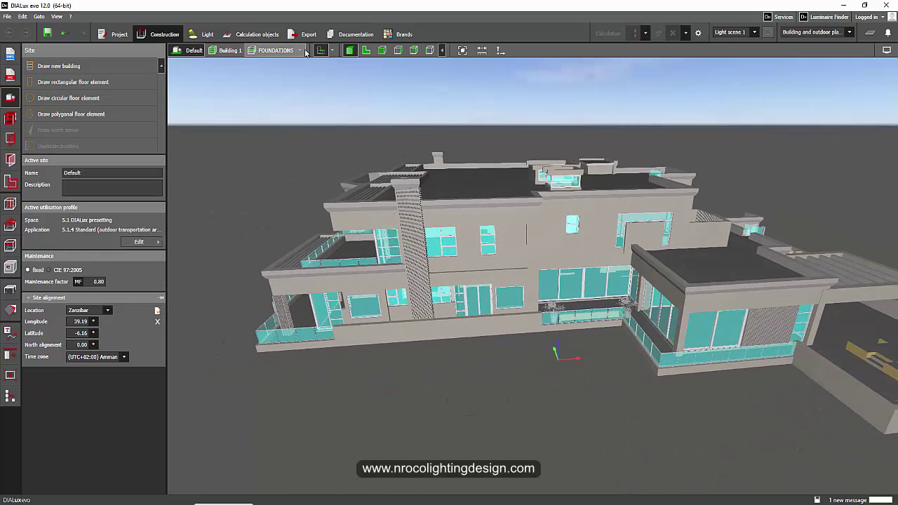
# - Open the FOUNDATIONS storey, place its coordinate origin beside the foundation elements in floor plan view, and return to 3D
pyautogui.click(300, 50)
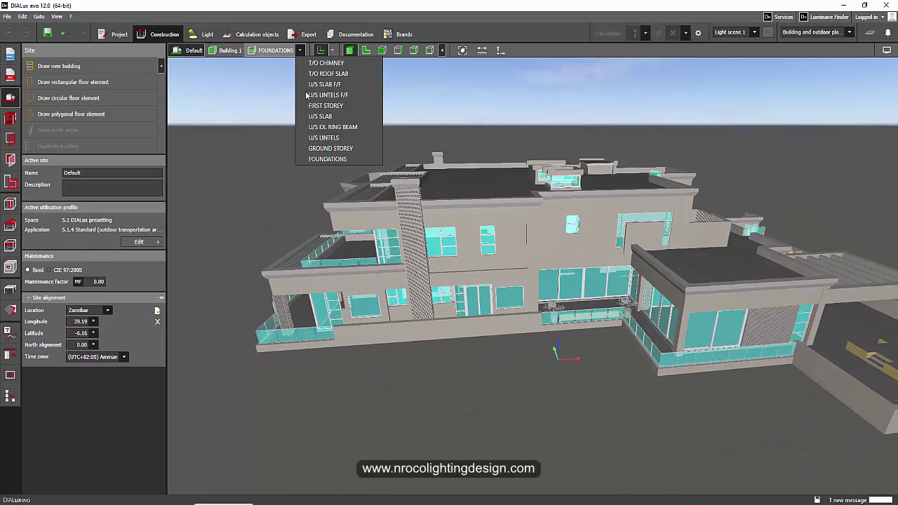
pyautogui.click(312, 159)
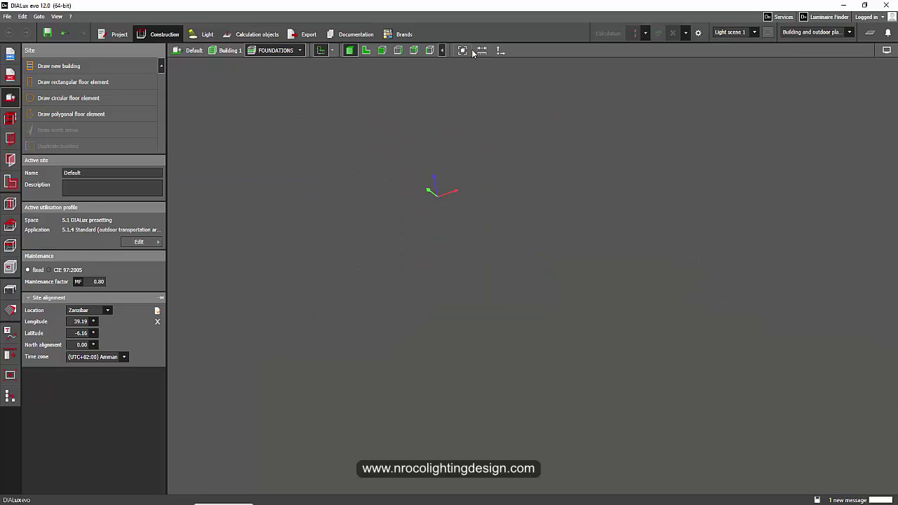
pyautogui.click(462, 51)
pyautogui.click(365, 51)
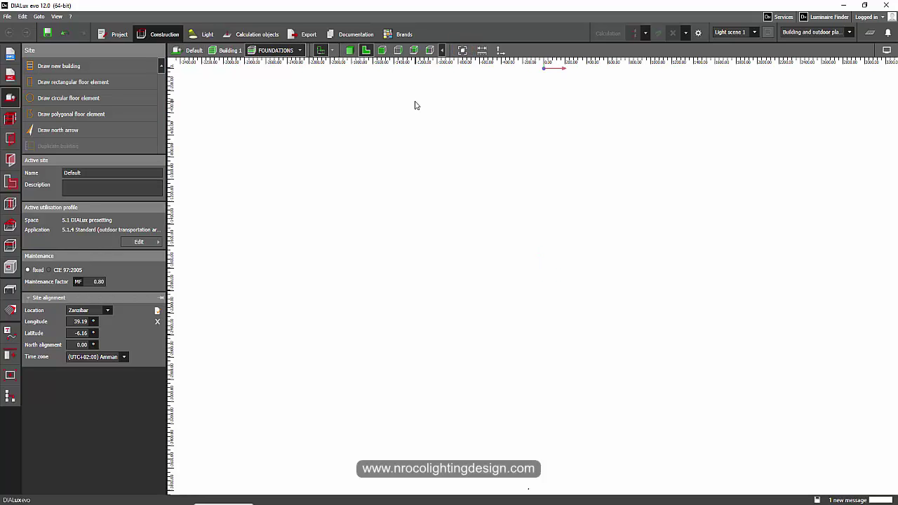
pyautogui.scroll(-1, 488, 338)
pyautogui.scroll(2, 502, 343)
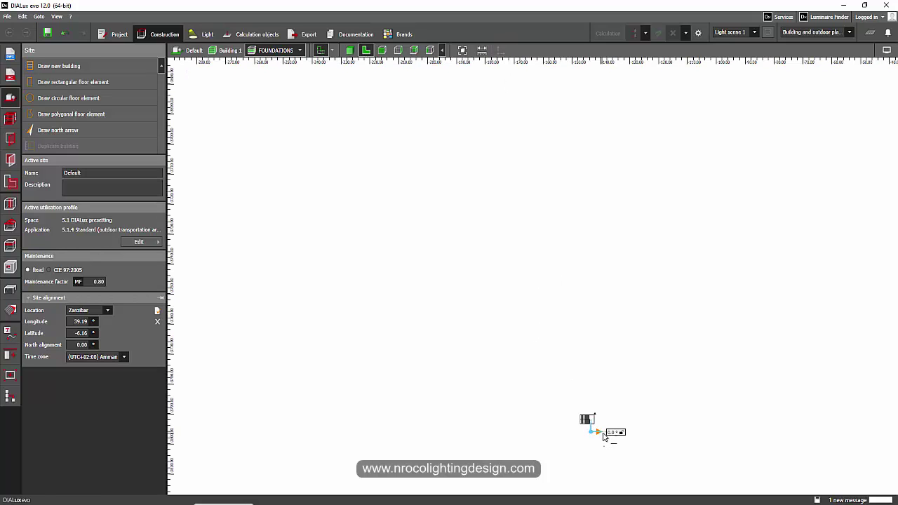
pyautogui.click(350, 51)
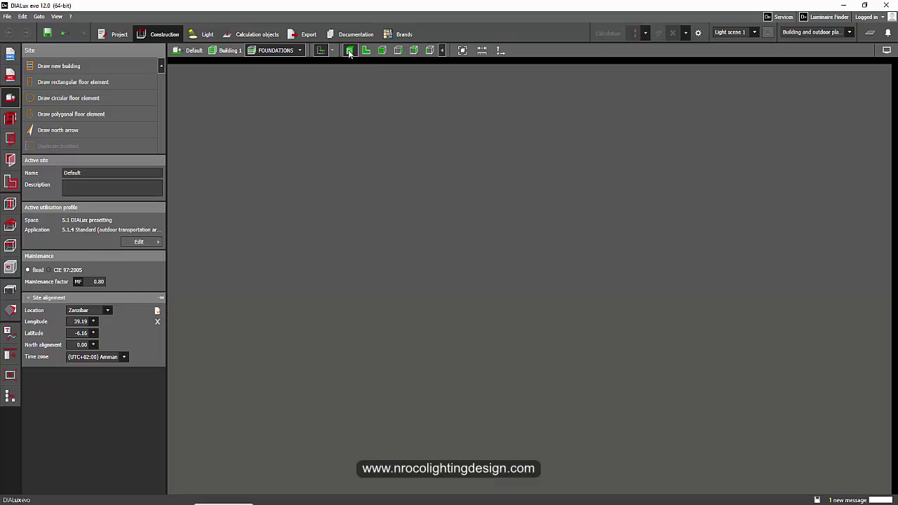
# - Open the GROUND STOREY in floor plan view and place its coordinate origin just below the building's outline
pyautogui.click(300, 50)
pyautogui.click(310, 149)
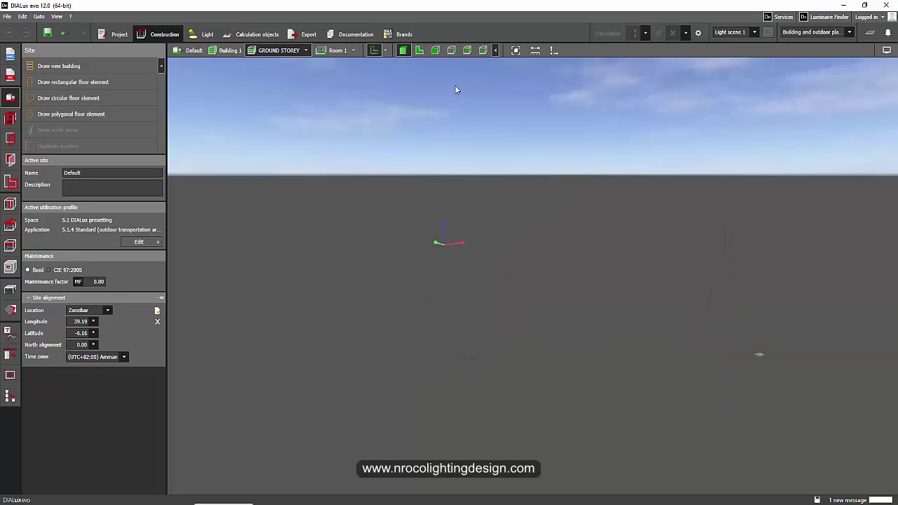
pyautogui.click(419, 51)
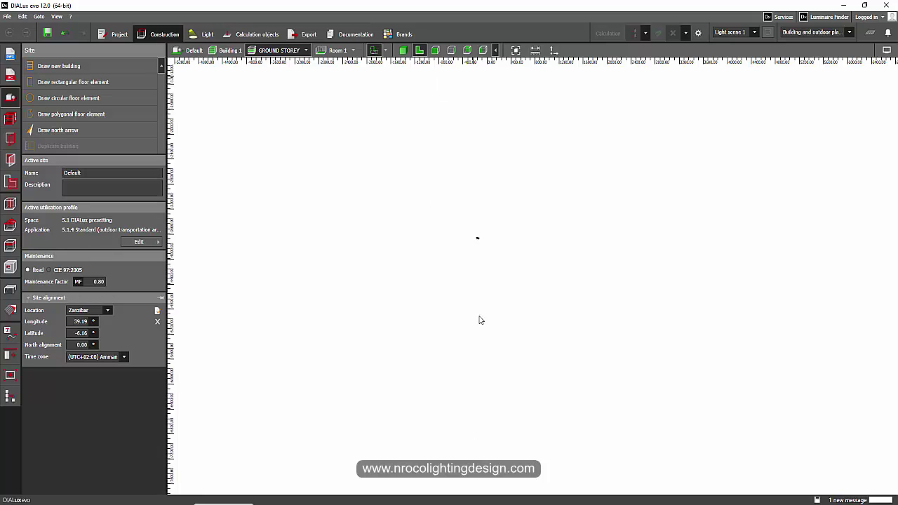
pyautogui.scroll(5, 449, 200)
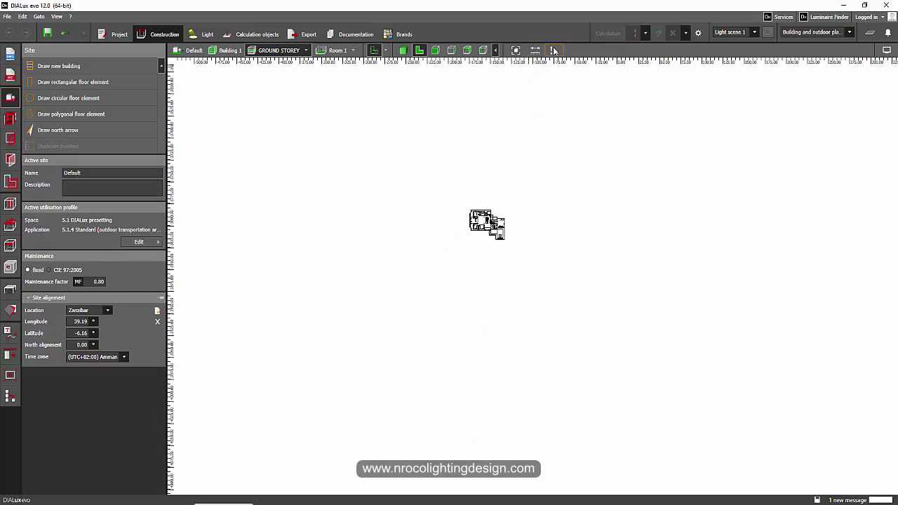
pyautogui.scroll(8, 481, 243)
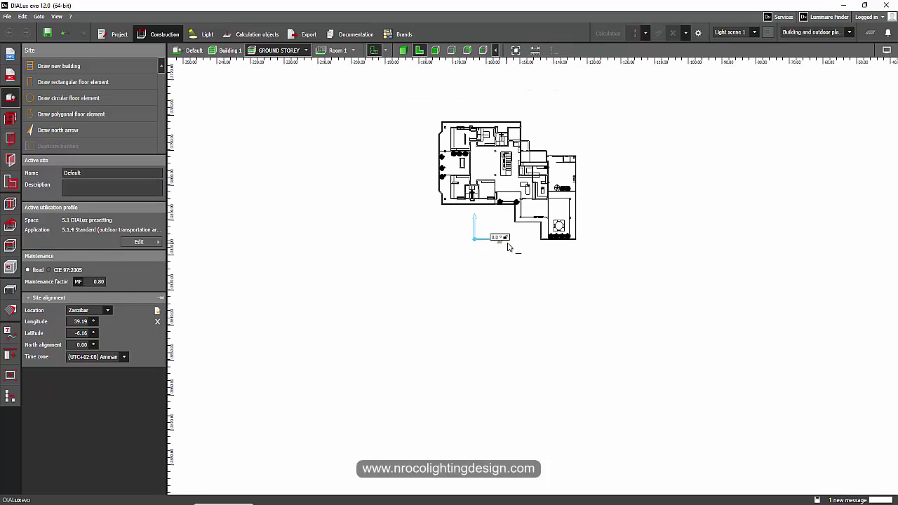
# - Examine the ground storey in 3D, looking over its walls, glazing, stairs and outdoor areas
pyautogui.click(403, 51)
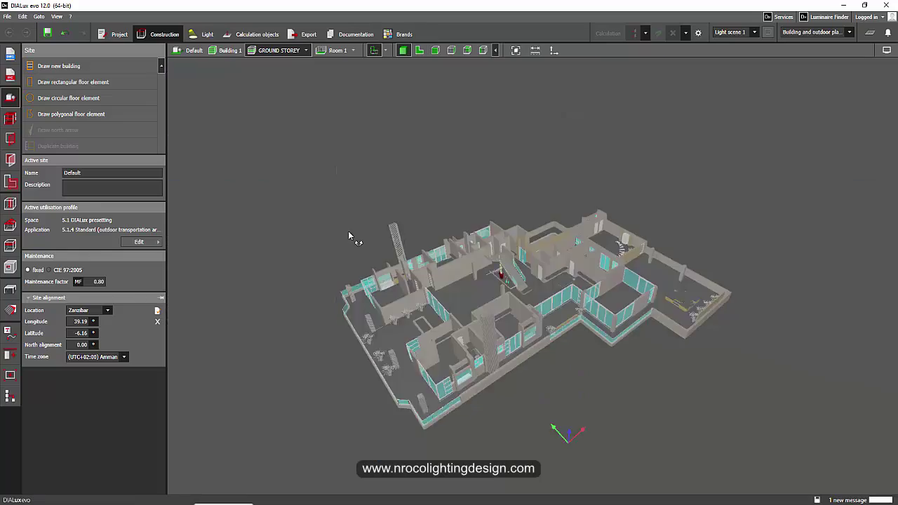
pyautogui.scroll(5, 426, 317)
pyautogui.moveTo(426, 317); pyautogui.dragTo(485, 298, button='middle')
pyautogui.moveTo(485, 298); pyautogui.dragTo(505, 324, button='right')
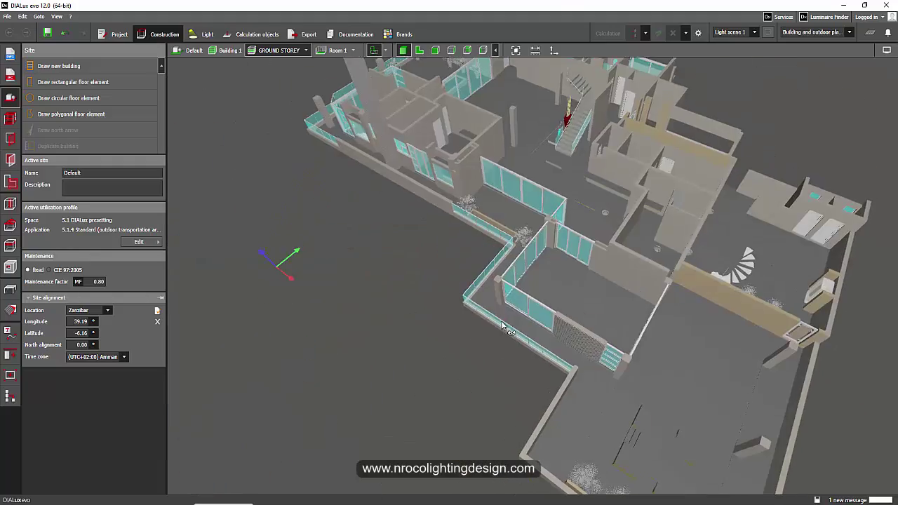
pyautogui.moveTo(577, 208); pyautogui.dragTo(563, 319, button='middle')
pyautogui.scroll(3, 477, 295)
pyautogui.moveTo(477, 294); pyautogui.dragTo(516, 242, button='right')
# - Open Room 1 and Room 4 of the ground storey and inspect them in 3D from several sides
pyautogui.click(353, 50)
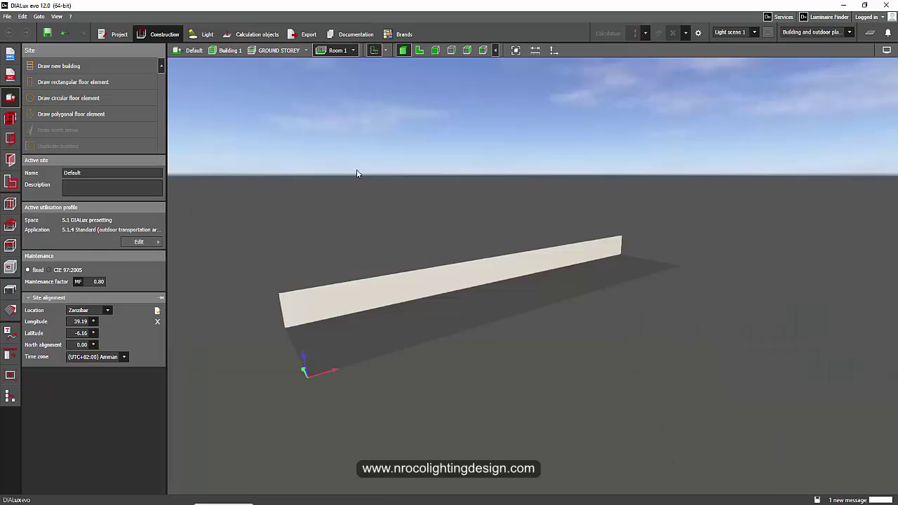
pyautogui.moveTo(356, 175); pyautogui.dragTo(344, 200, button='right')
pyautogui.scroll(2, 345, 200)
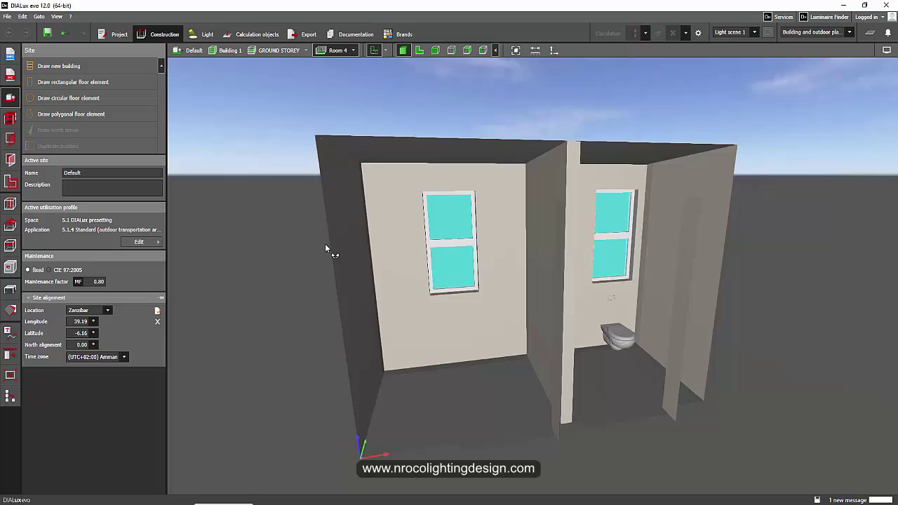
pyautogui.moveTo(326, 247); pyautogui.dragTo(430, 247, button='right')
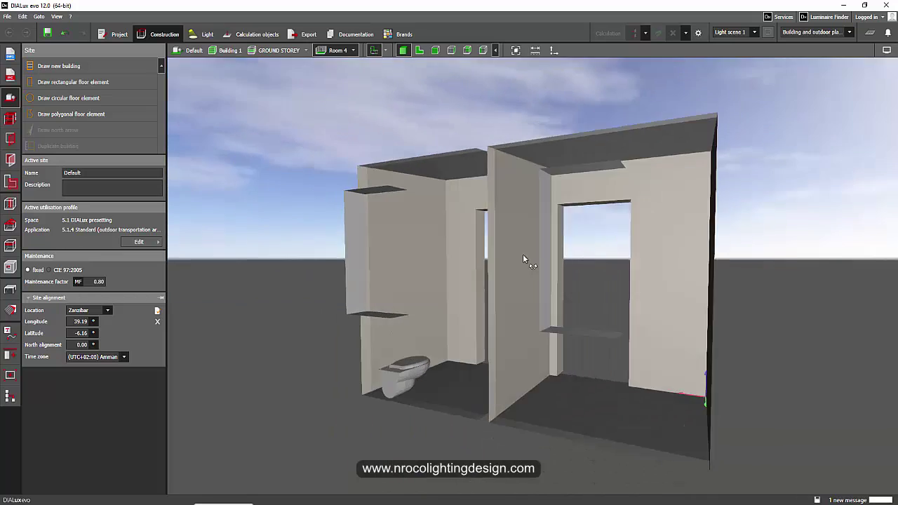
pyautogui.moveTo(526, 256)
pyautogui.mouseDown(button='right')
pyautogui.moveTo(582, 266)
pyautogui.moveTo(525, 263)
pyautogui.mouseUp(button='right')
# - Inspect Room 7 of the ground storey in 3D and open Room 11
pyautogui.click(354, 50)
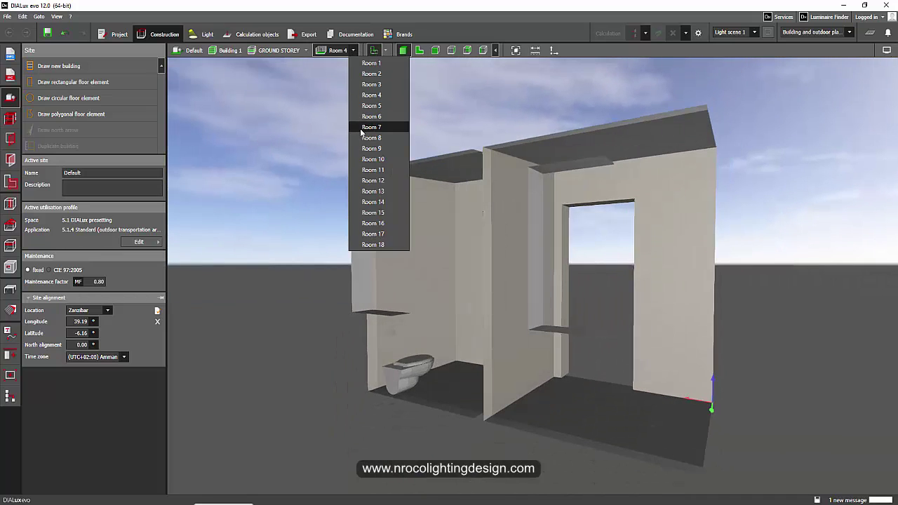
pyautogui.click(365, 126)
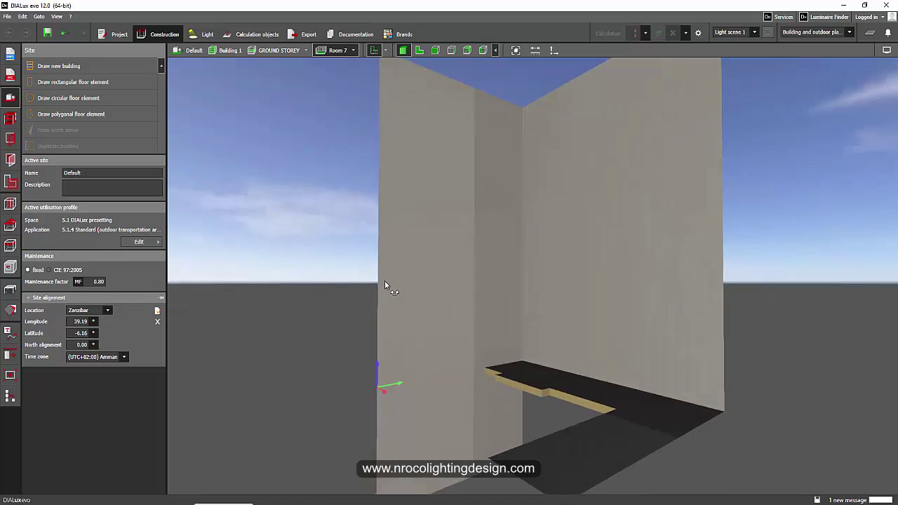
pyautogui.moveTo(384, 286); pyautogui.dragTo(344, 93, button='right')
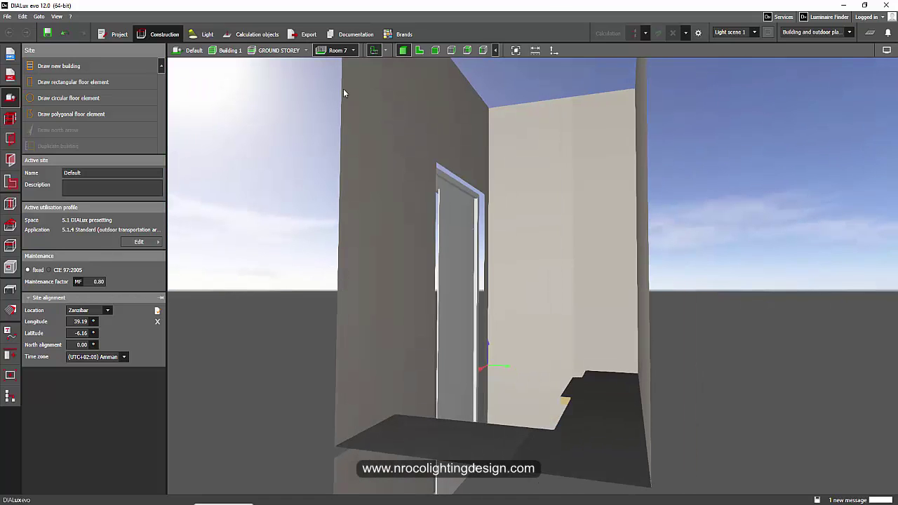
pyautogui.click(354, 51)
pyautogui.click(371, 170)
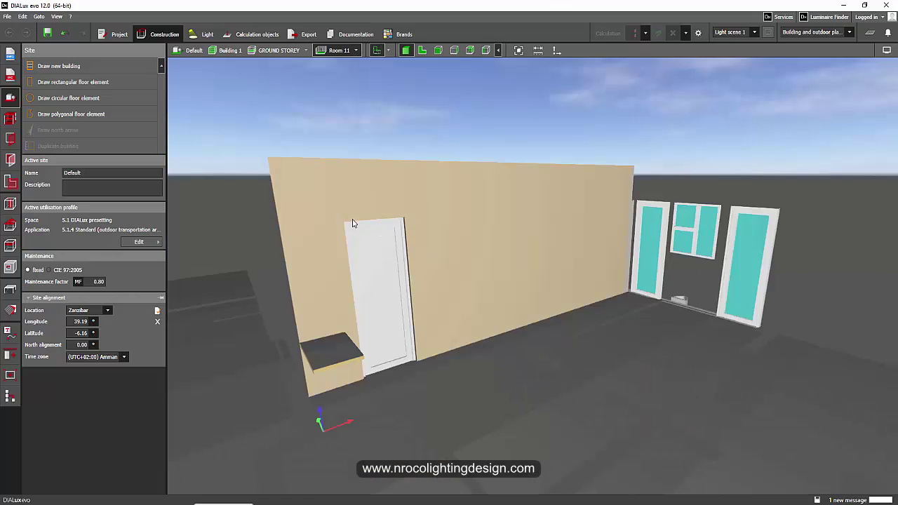
# - Inspect Room 11 of the ground storey in 3D from several sides and open Room 15
pyautogui.moveTo(402, 231); pyautogui.dragTo(356, 237, button='right')
pyautogui.scroll(-5, 356, 237)
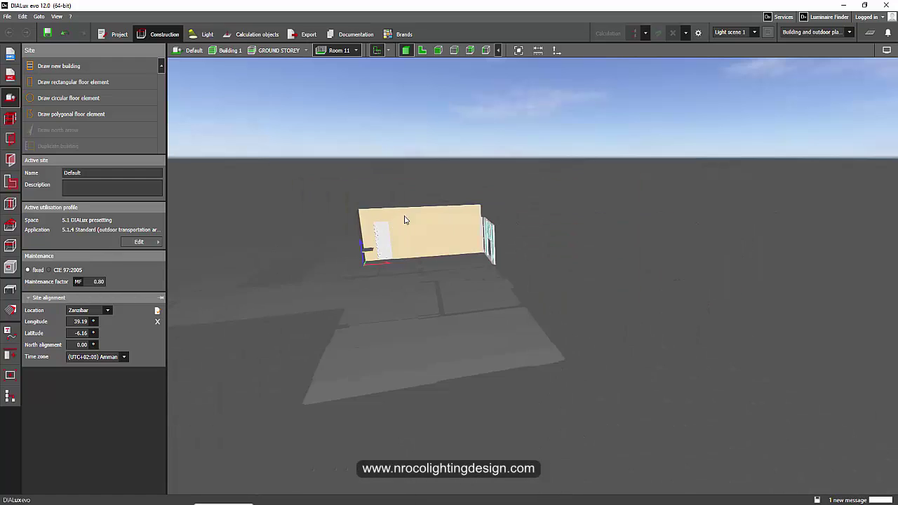
pyautogui.moveTo(407, 219); pyautogui.dragTo(484, 259, button='right')
pyautogui.click(355, 50)
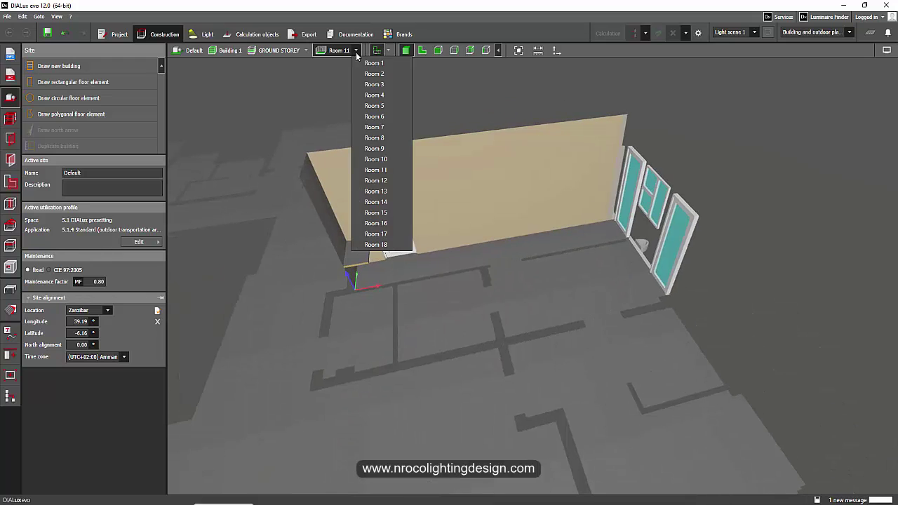
pyautogui.click(372, 213)
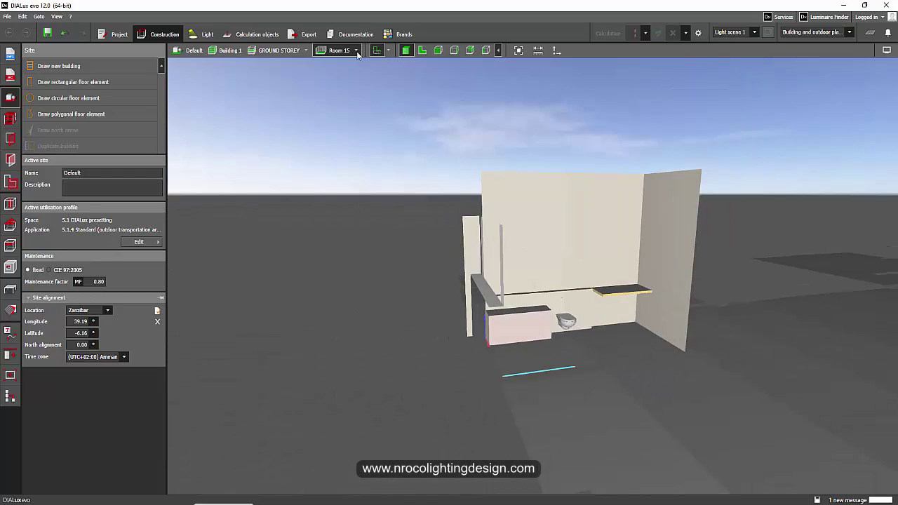
# - Open Room 17 and Room 18 of the ground storey and examine their walls and glazing in 3D
pyautogui.click(356, 51)
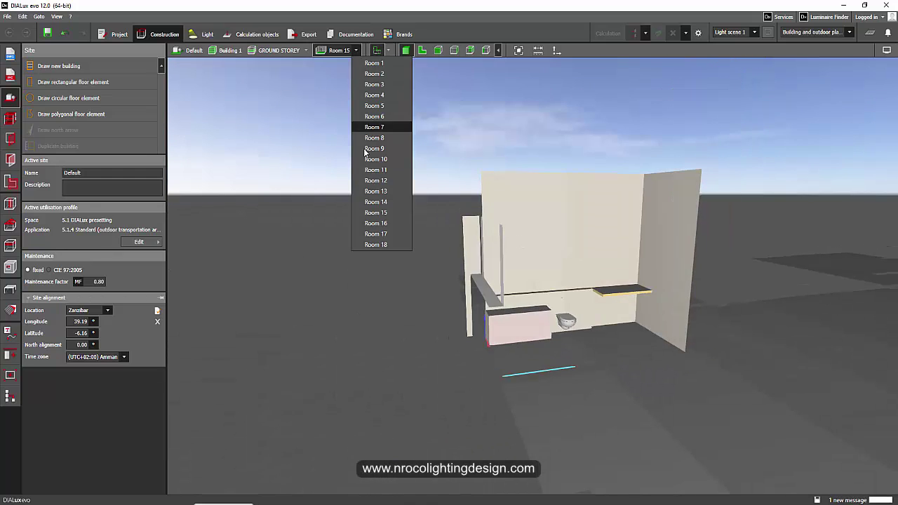
pyautogui.click(375, 233)
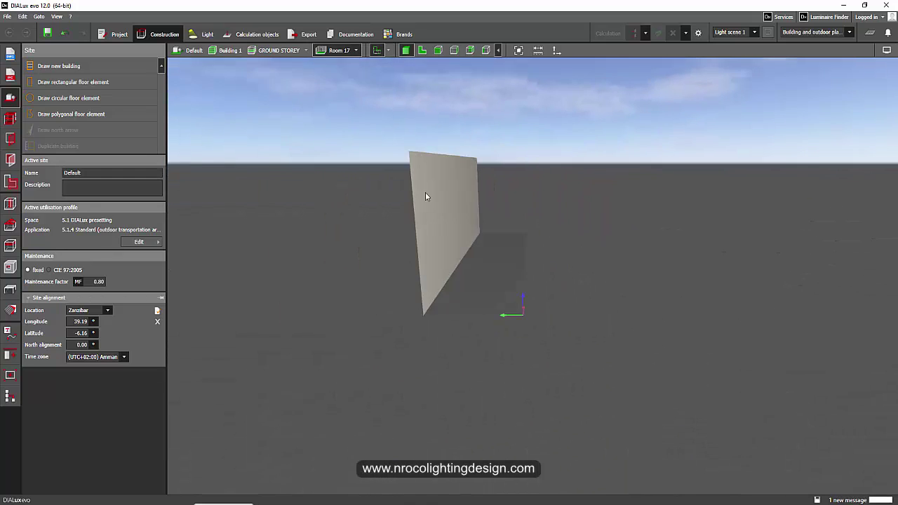
pyautogui.click(356, 50)
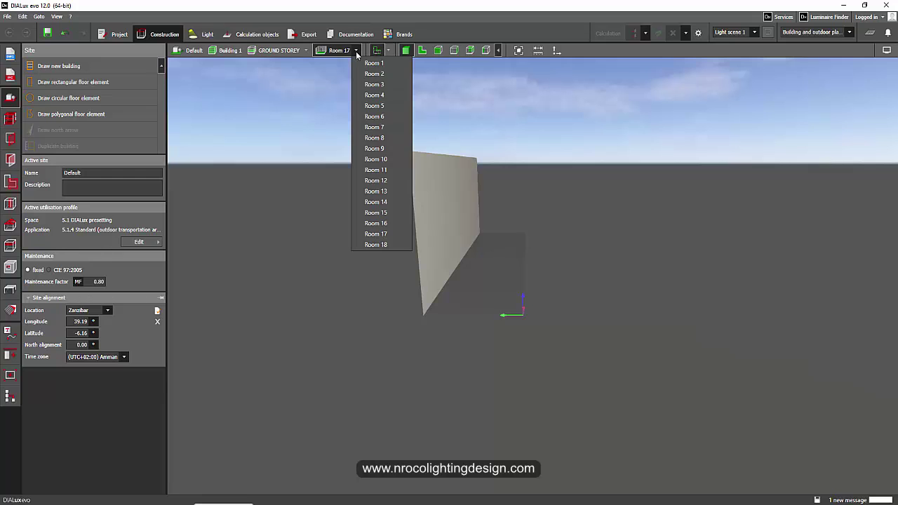
pyautogui.click(376, 244)
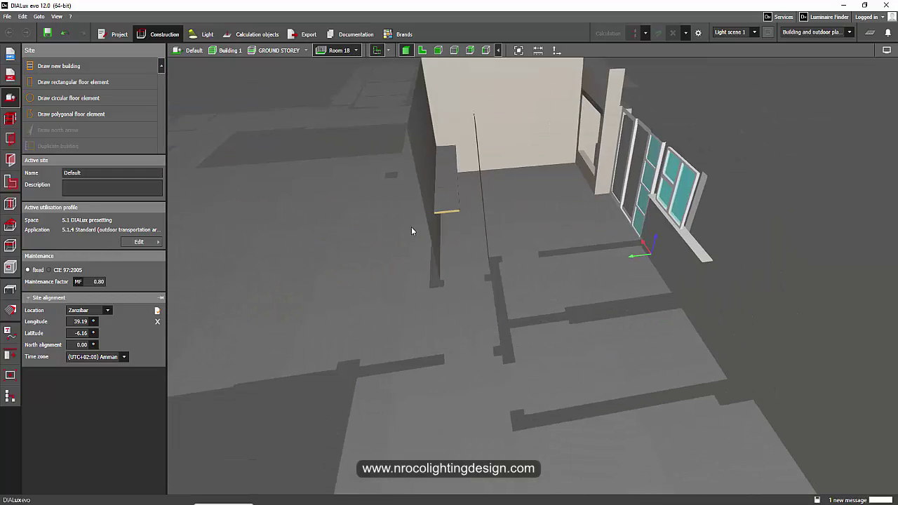
pyautogui.moveTo(411, 226); pyautogui.dragTo(429, 242)
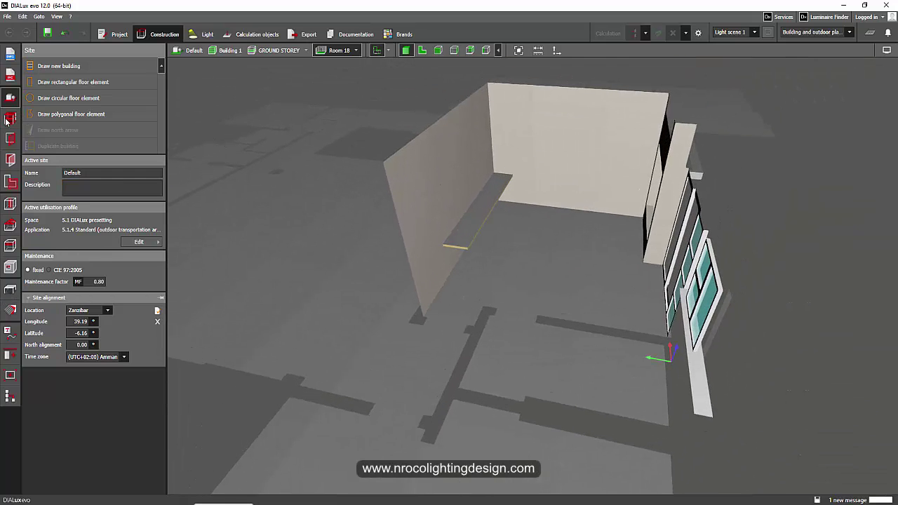
# - Switch to the storey and building construction tools and inspect Room 18 from other sides and from above
pyautogui.click(404, 162)
pyautogui.moveTo(404, 162); pyautogui.dragTo(467, 245)
pyautogui.moveTo(230, 254); pyautogui.dragTo(547, 231)
pyautogui.doubleClick(361, 139)
# - View Room 15, Room 17 and Room 3 of the ground storey in 3D from several sides
pyautogui.click(355, 51)
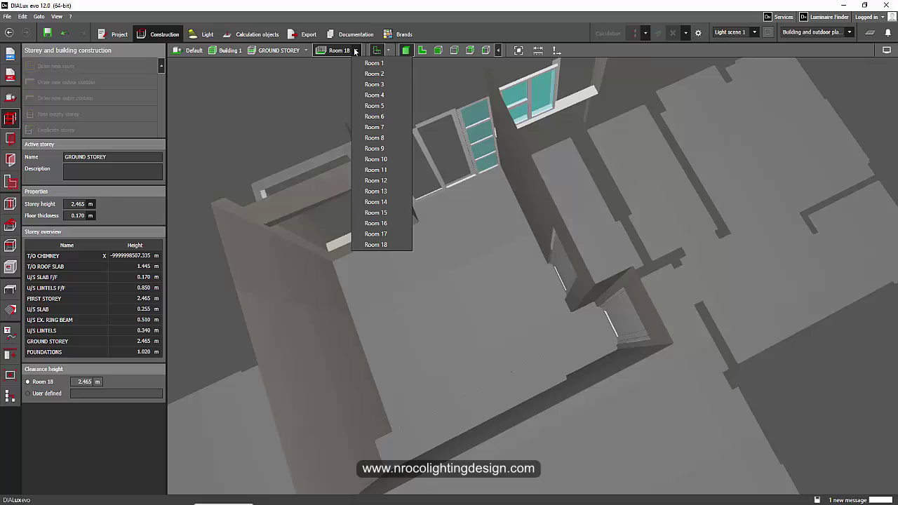
pyautogui.click(375, 214)
pyautogui.moveTo(375, 215); pyautogui.dragTo(421, 99, button='right')
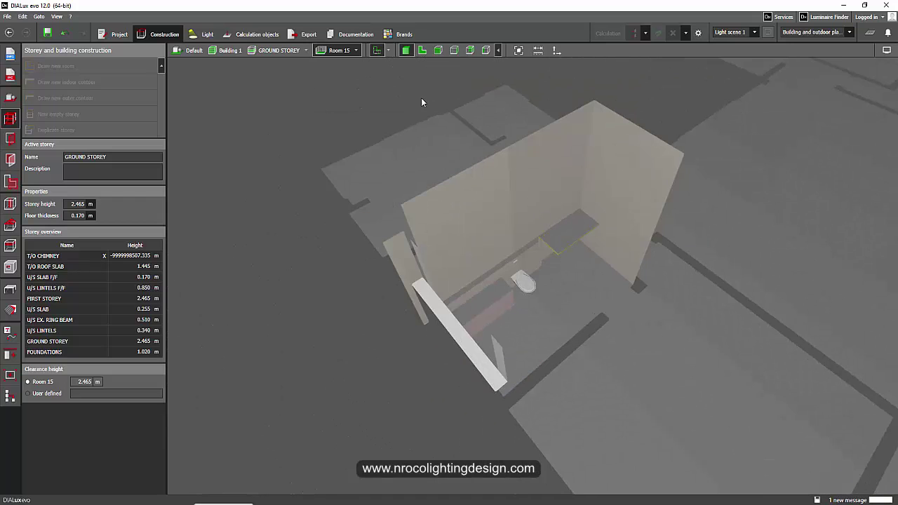
pyautogui.click(354, 50)
pyautogui.click(370, 233)
pyautogui.moveTo(579, 147); pyautogui.dragTo(402, 66, button='right')
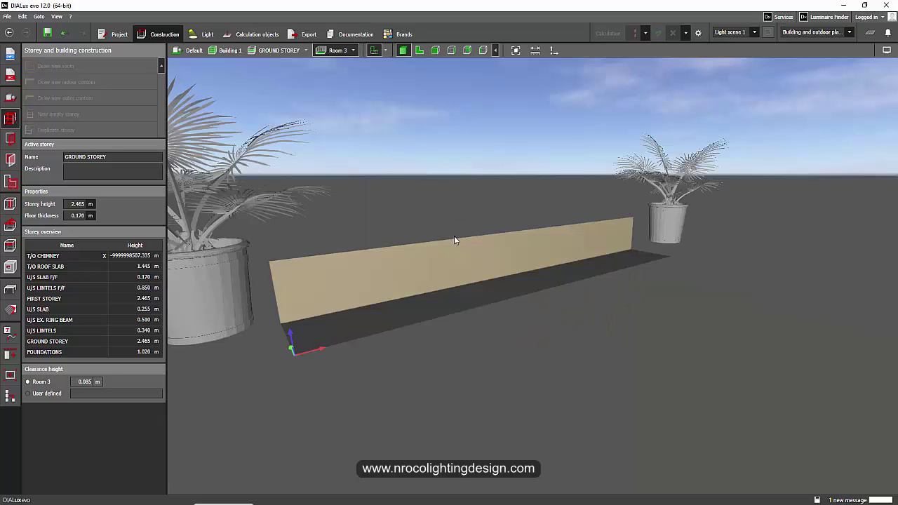
pyautogui.moveTo(455, 240); pyautogui.dragTo(393, 112, button='right')
# - Display the whole ground storey in 3D and open the FIRST STOREY
pyautogui.click(352, 50)
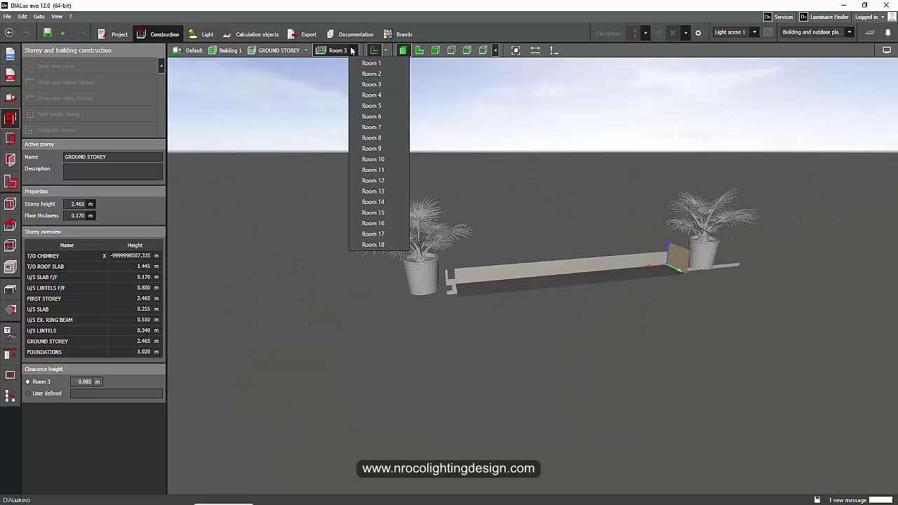
pyautogui.click(277, 50)
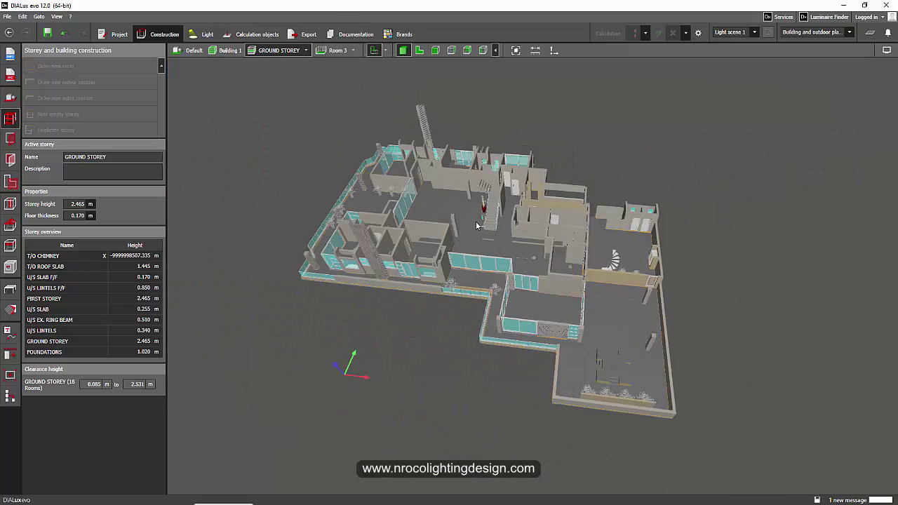
pyautogui.moveTo(503, 264); pyautogui.dragTo(512, 200, button='right')
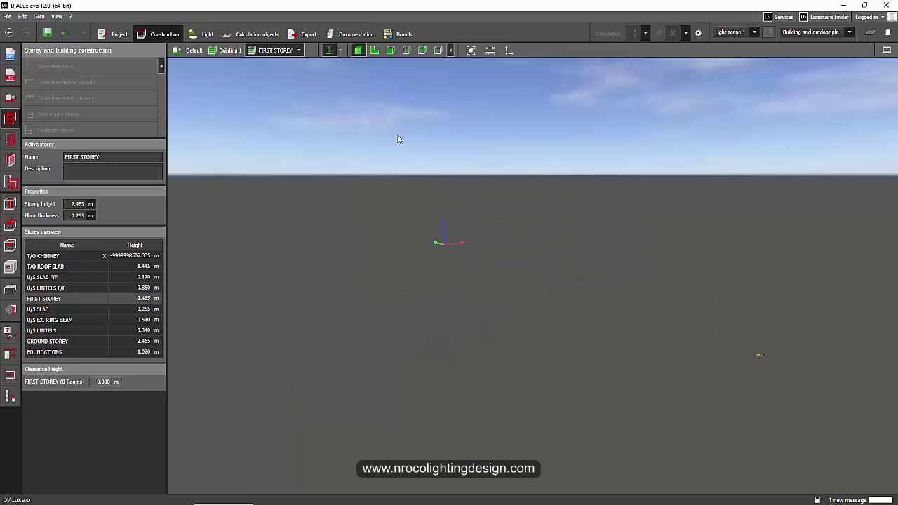
pyautogui.moveTo(399, 138); pyautogui.dragTo(422, 155, button='right')
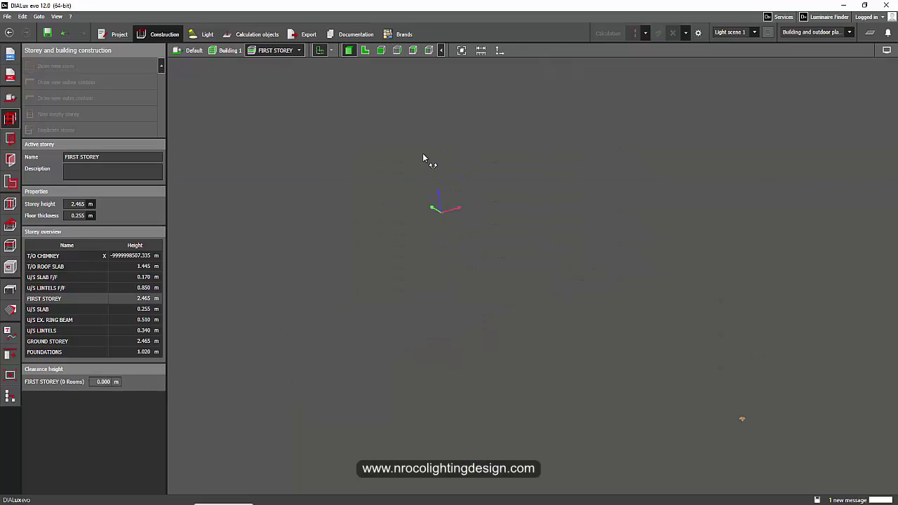
# - Show the FIRST STOREY in floor plan view and place its coordinate origin just below the building's outline
pyautogui.click(365, 51)
pyautogui.moveTo(529, 383); pyautogui.dragTo(525, 187, button='middle')
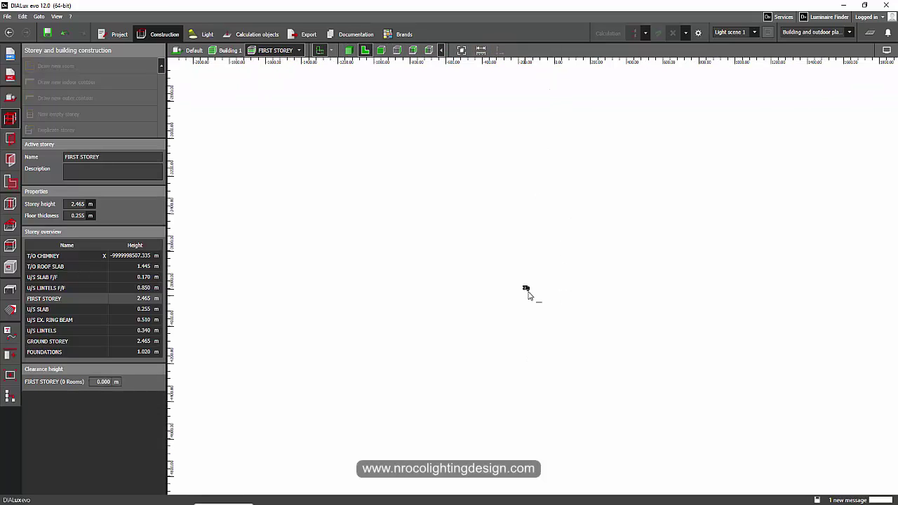
pyautogui.scroll(4, 521, 290)
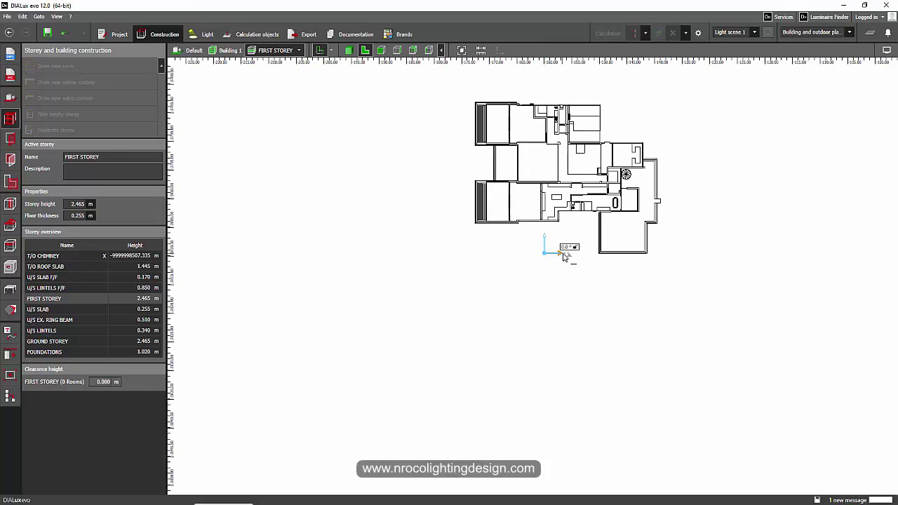
pyautogui.click(563, 255)
# - Examine the FIRST STOREY in 3D from all sides, looking over its walls, glazing, spiral stair and terraces
pyautogui.click(349, 51)
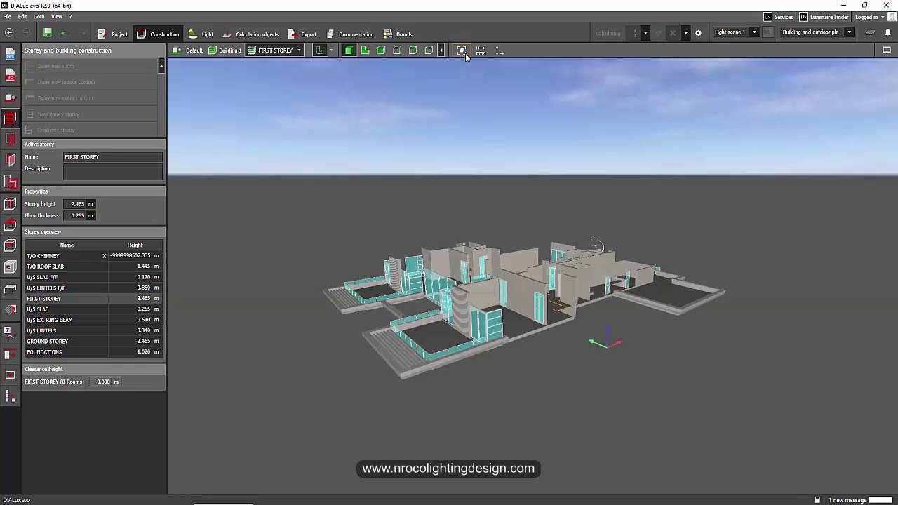
pyautogui.moveTo(413, 126); pyautogui.dragTo(358, 116, button='right')
pyautogui.scroll(4, 533, 346)
pyautogui.moveTo(533, 346); pyautogui.dragTo(681, 335, button='right')
pyautogui.moveTo(681, 335); pyautogui.dragTo(545, 251, button='middle')
pyautogui.moveTo(545, 251); pyautogui.dragTo(382, 82, button='right')
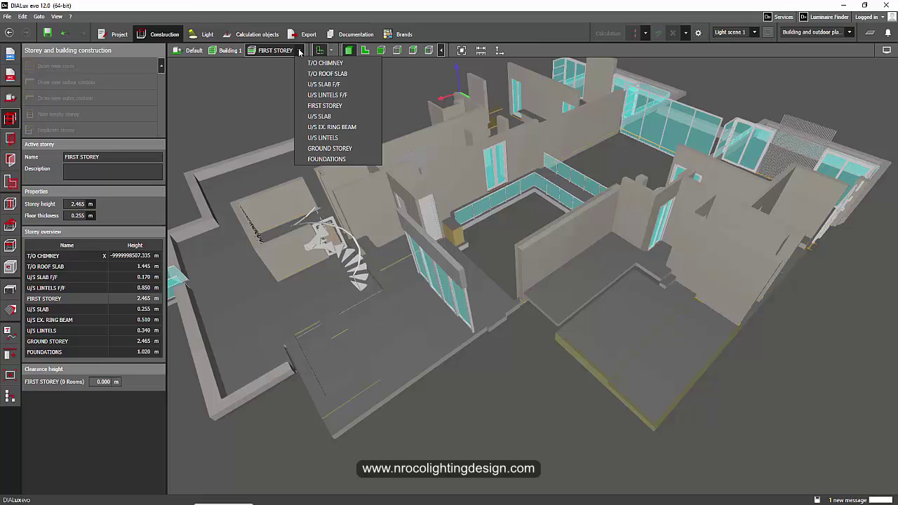
pyautogui.moveTo(312, 90); pyautogui.dragTo(358, 57, button='right')
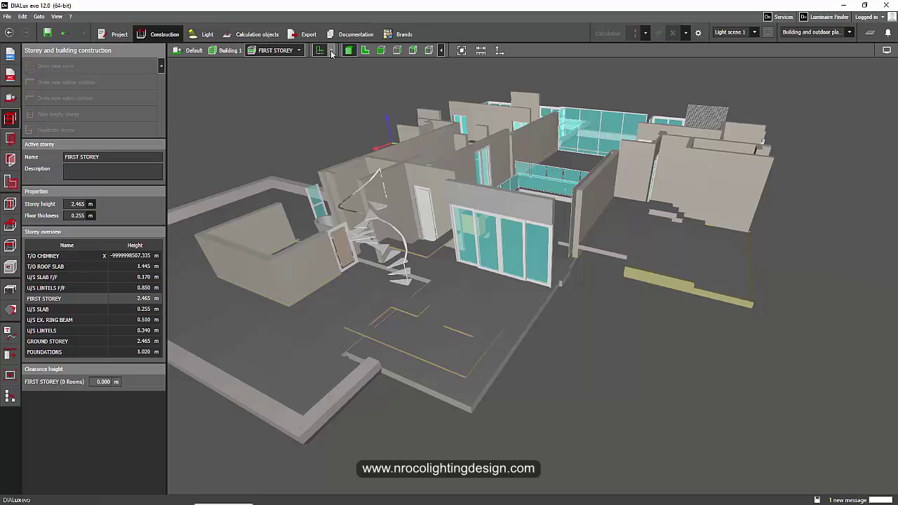
pyautogui.moveTo(332, 125); pyautogui.dragTo(464, 269, button='right')
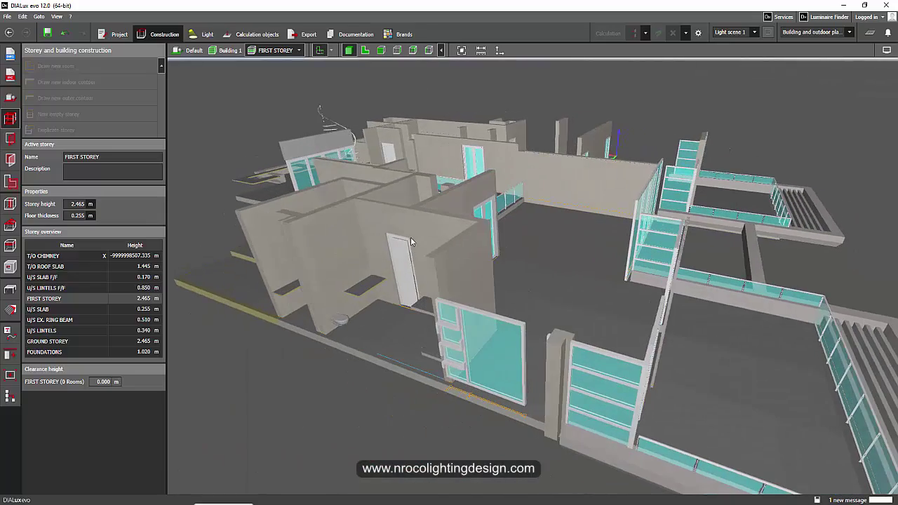
pyautogui.moveTo(298, 260); pyautogui.dragTo(547, 275, button='right')
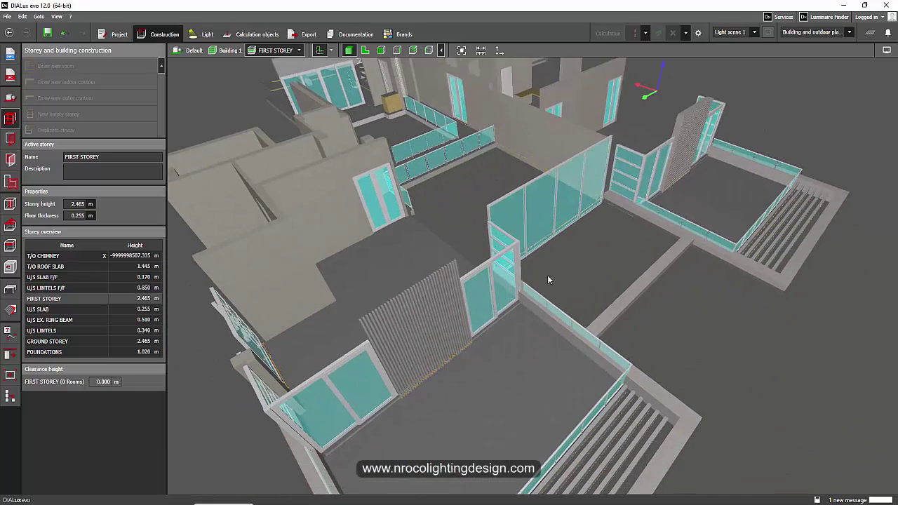
# - View the Default site and open Building 1 in 3D
pyautogui.click(304, 54)
pyautogui.click(189, 51)
pyautogui.moveTo(240, 125); pyautogui.dragTo(241, 76, button='right')
pyautogui.click(227, 51)
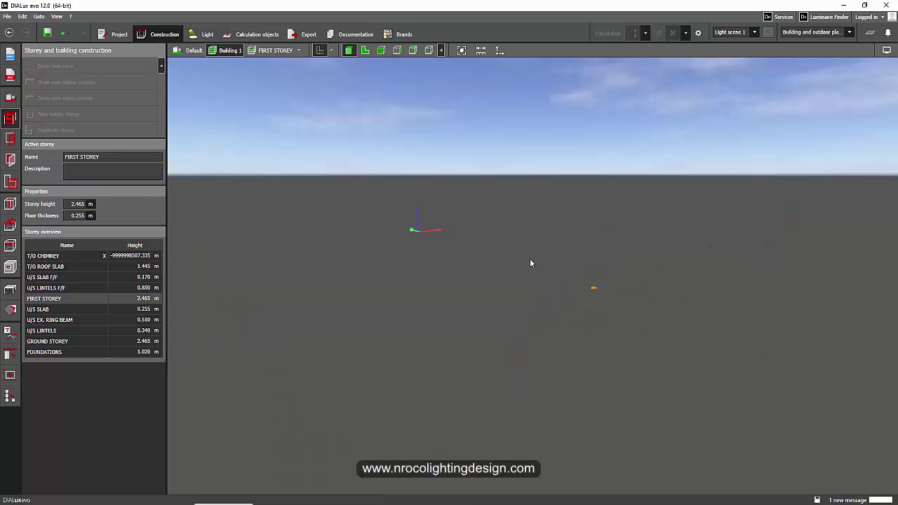
# - Place Building 1's coordinate origin just below its outline in floor plan view and return to 3D
pyautogui.click(364, 50)
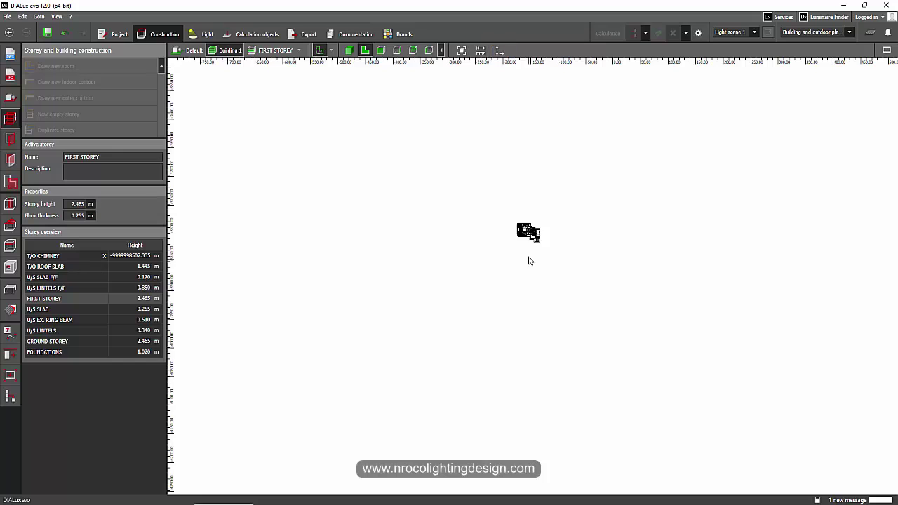
pyautogui.scroll(5, 530, 261)
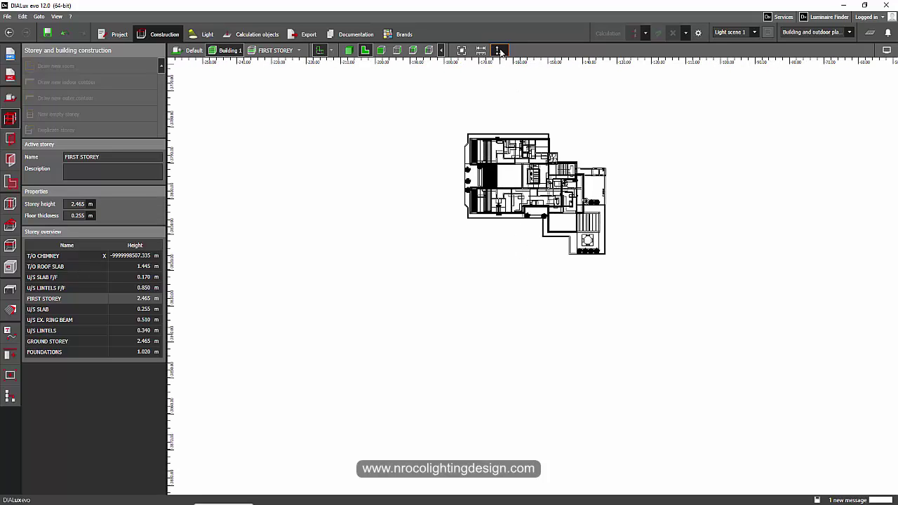
pyautogui.scroll(4, 477, 257)
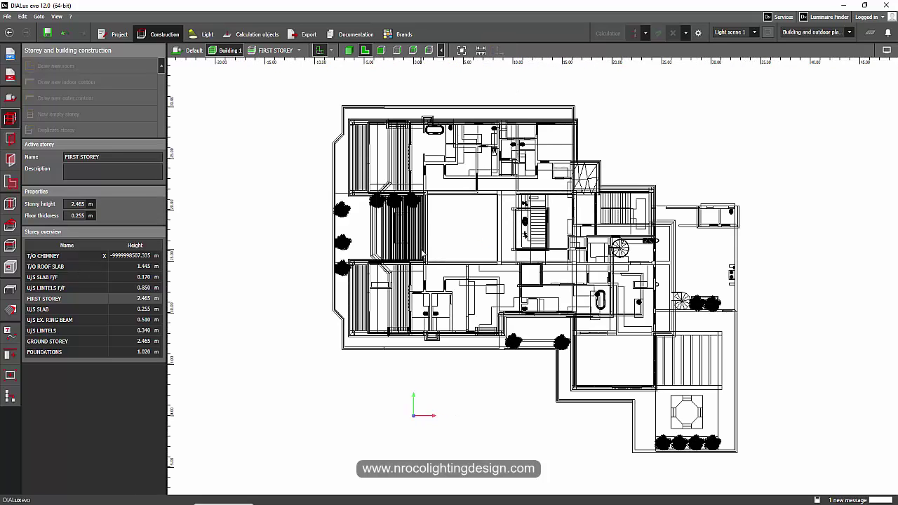
pyautogui.click(347, 50)
# - Inspect the FIRST STOREY from another side in 3D, check the list of storeys and open the GROUND STOREY
pyautogui.click(270, 50)
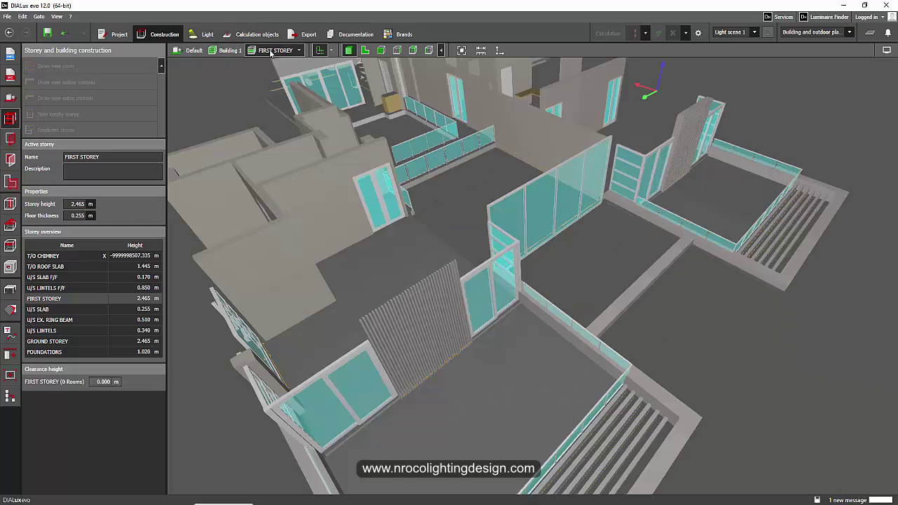
pyautogui.click(300, 52)
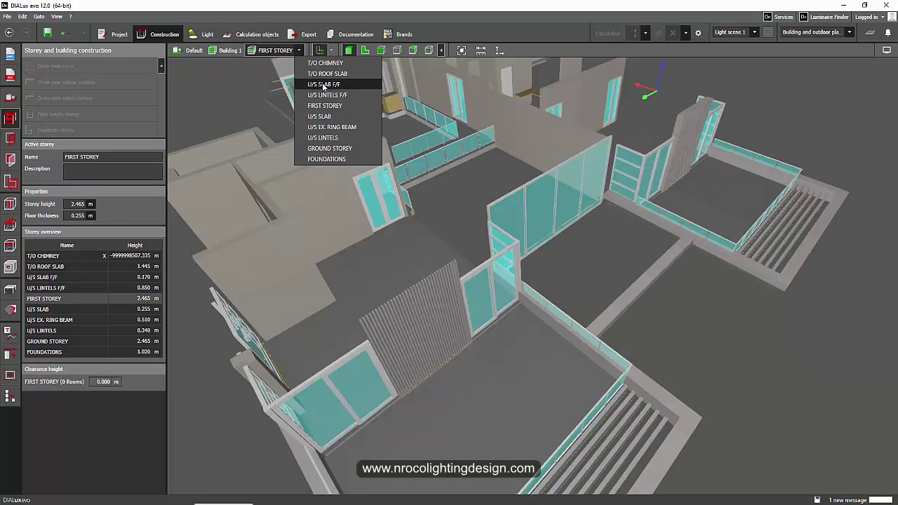
pyautogui.click(300, 52)
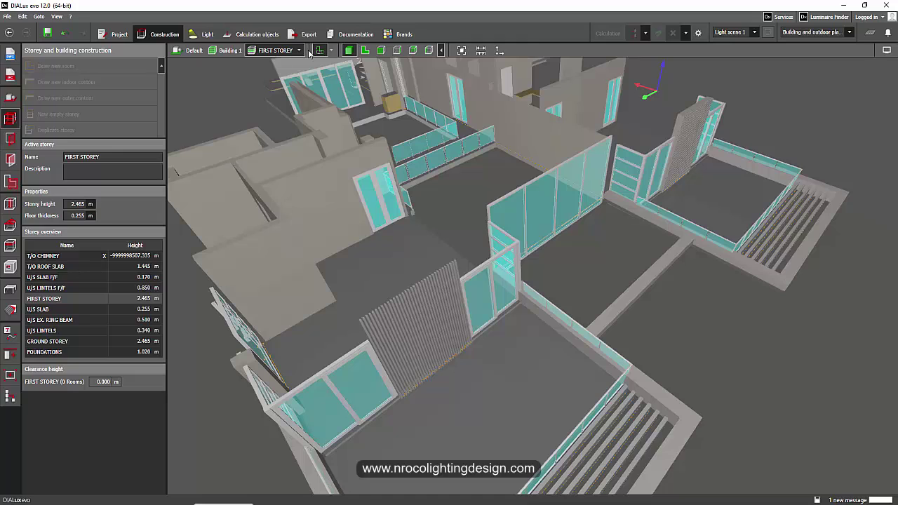
pyautogui.click(300, 51)
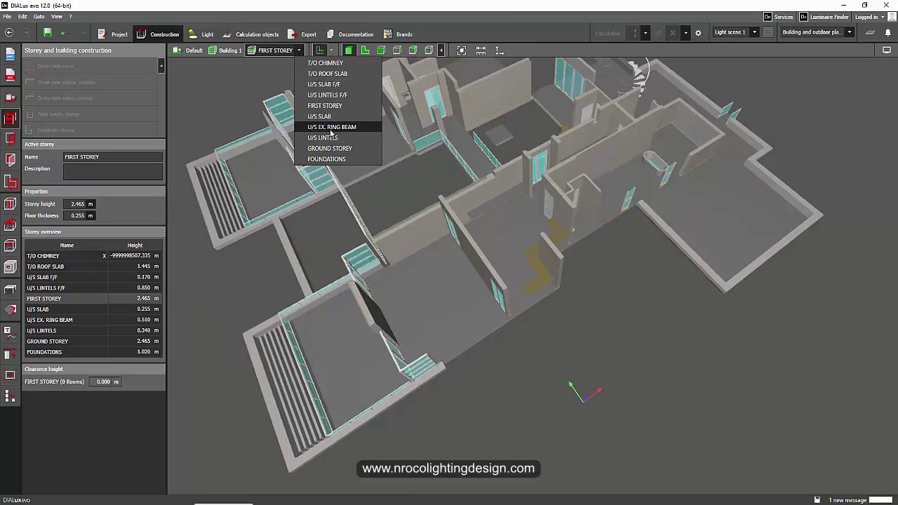
pyautogui.click(328, 149)
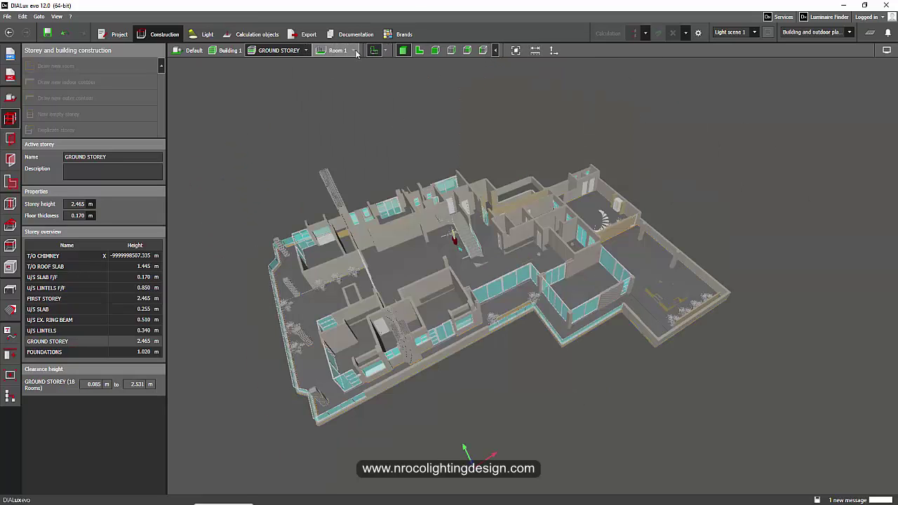
# - Inspect Room 15 of the ground storey in 3D and reopen the FIRST STOREY
pyautogui.click(355, 51)
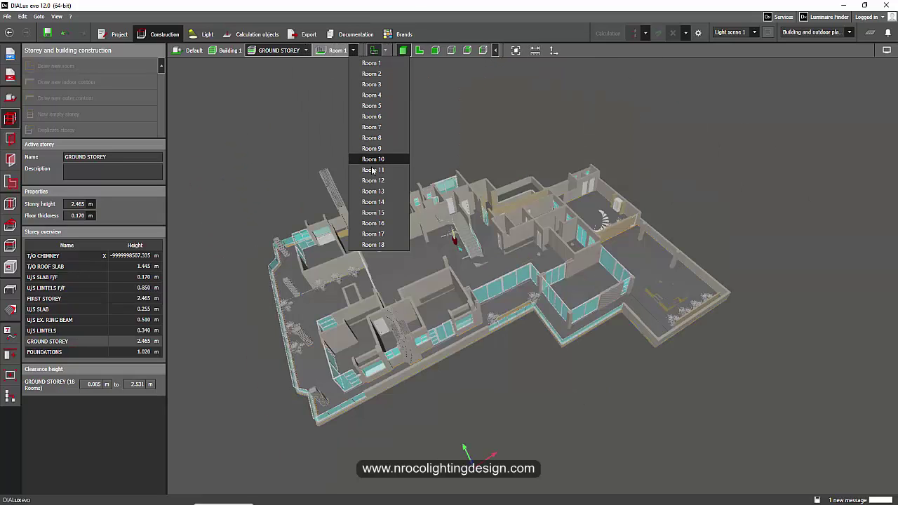
pyautogui.click(375, 213)
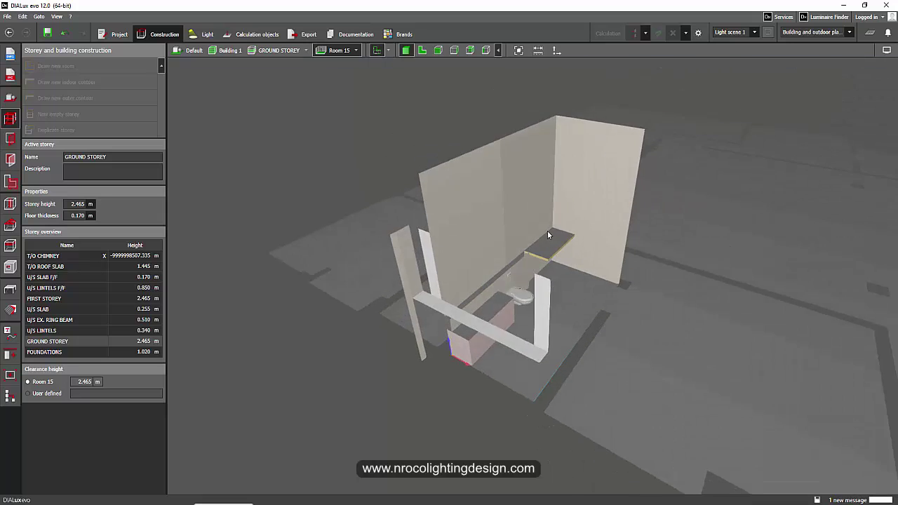
pyautogui.click(306, 52)
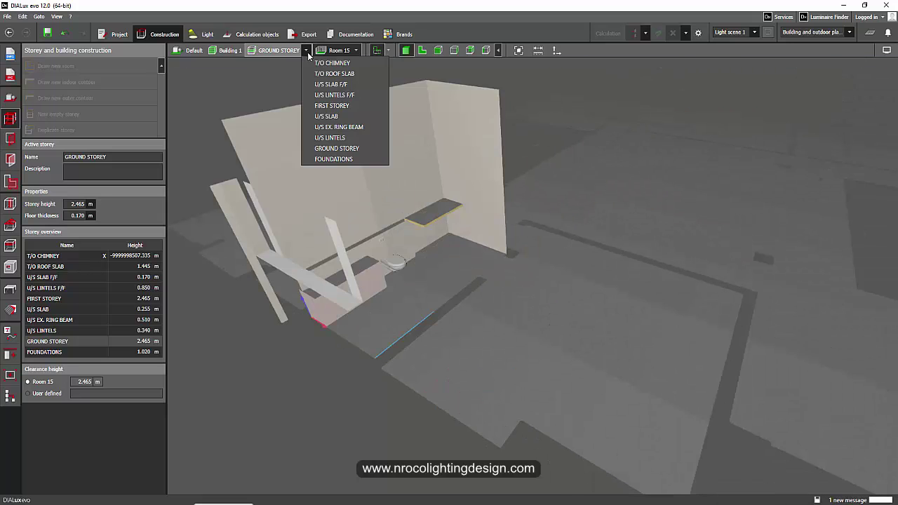
pyautogui.click(331, 106)
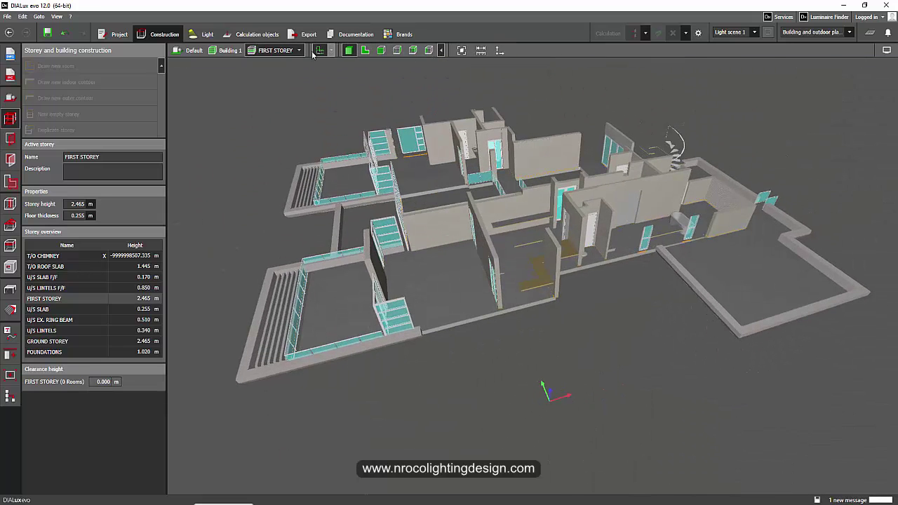
# - View the U/S EX. RING BEAM storey, return to the FIRST STOREY and examine its walls from above in 3D
pyautogui.click(300, 52)
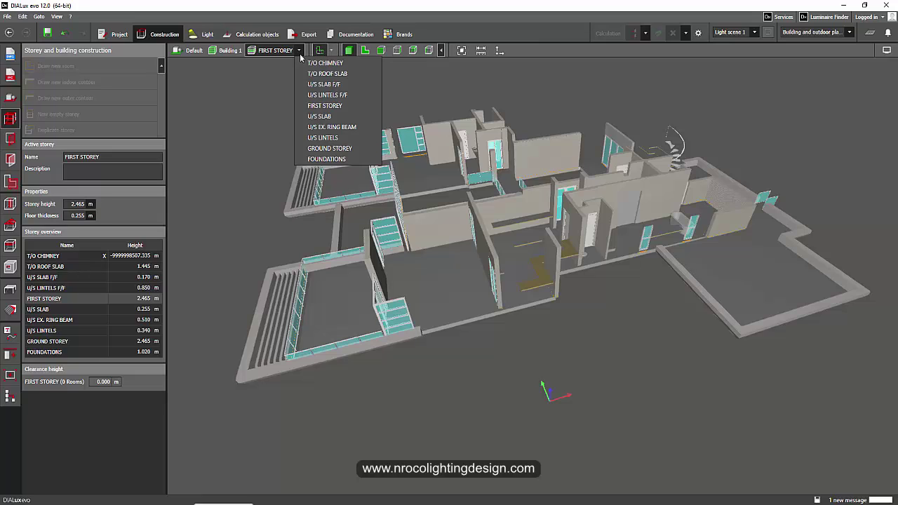
pyautogui.click(331, 127)
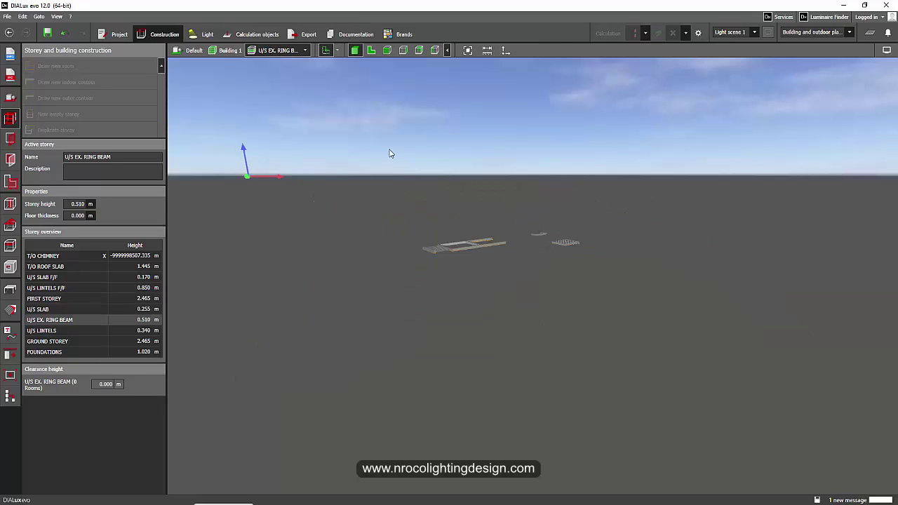
pyautogui.click(305, 51)
pyautogui.click(332, 106)
pyautogui.moveTo(413, 200); pyautogui.dragTo(434, 261, button='right')
pyautogui.scroll(3, 491, 237)
pyautogui.moveTo(491, 236); pyautogui.dragTo(478, 312, button='right')
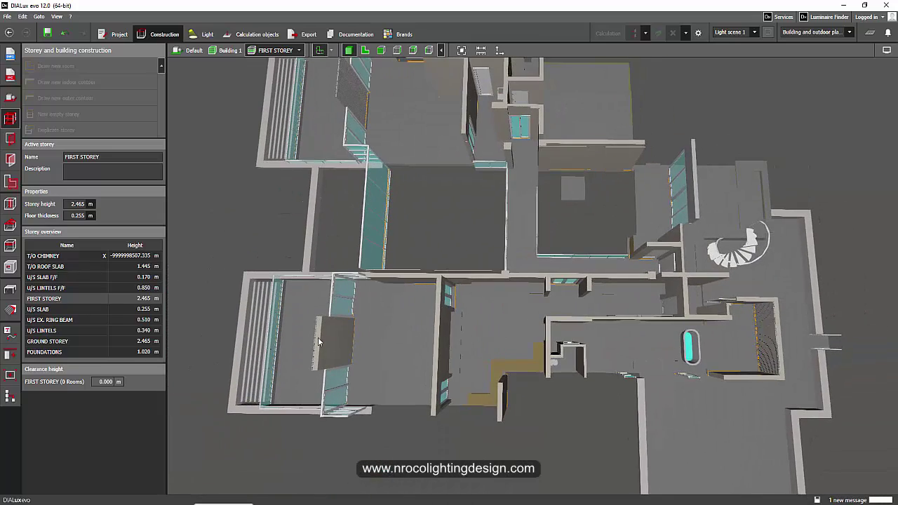
# - Show the FIRST STOREY in floor plan view and check its spaces
pyautogui.press('F5')
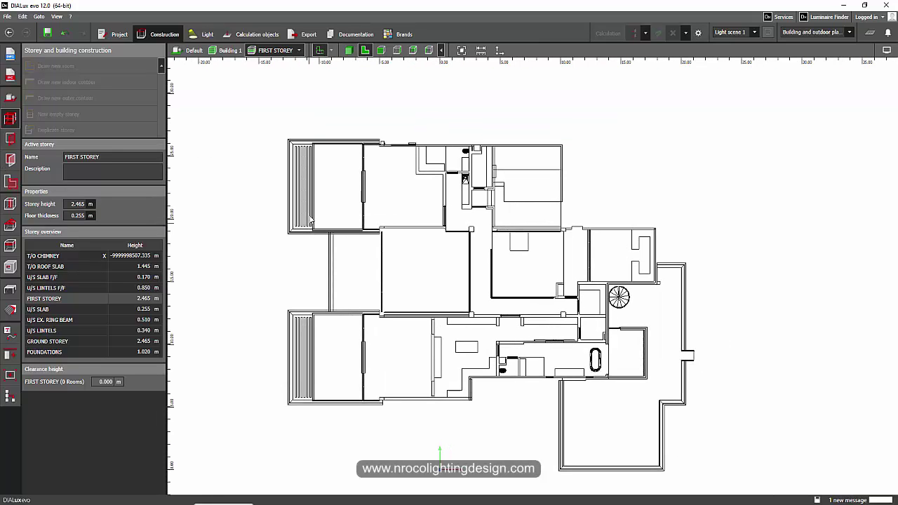
pyautogui.click(11, 182)
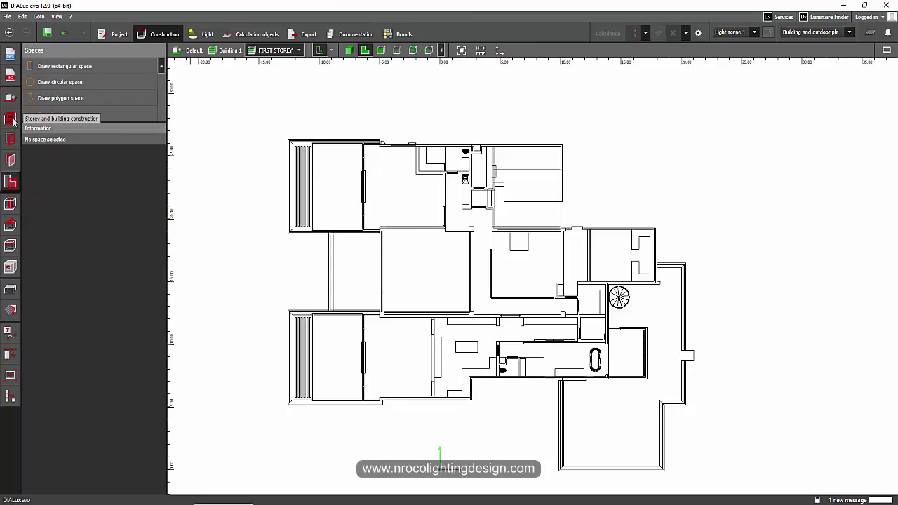
pyautogui.click(254, 36)
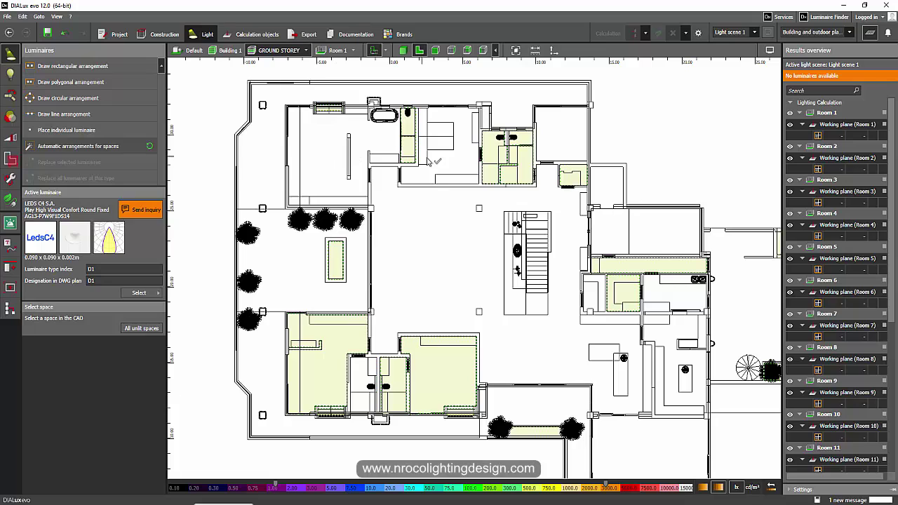
# - Place an automatic arrangement of the active LEDS C4 luminaire in the large ground-storey room just east of the two small washrooms
pyautogui.scroll(2, 338, 374)
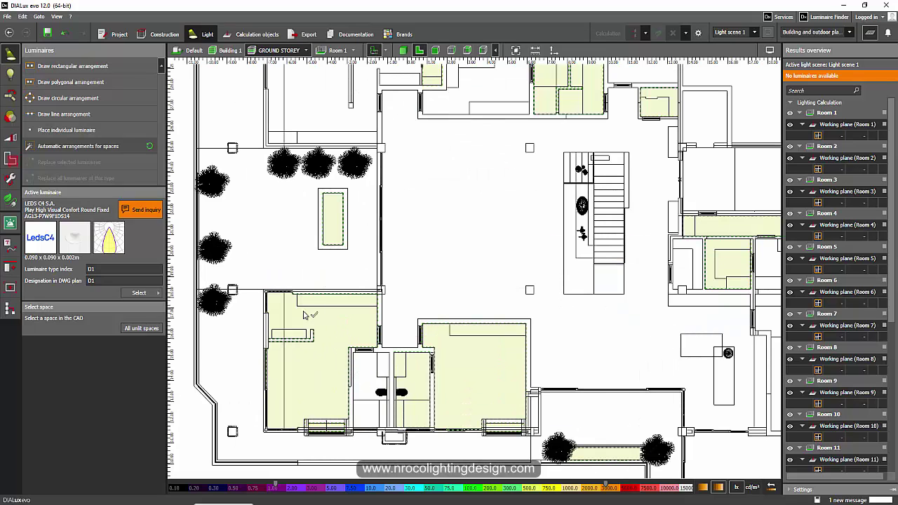
pyautogui.scroll(-2, 403, 361)
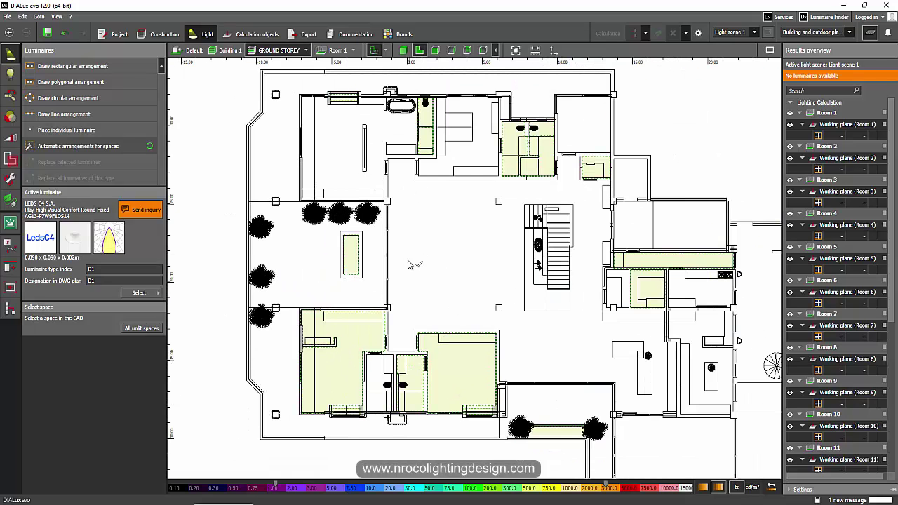
pyautogui.moveTo(417, 324); pyautogui.dragTo(396, 278, button='middle')
pyautogui.scroll(2, 442, 337)
pyautogui.click(440, 316)
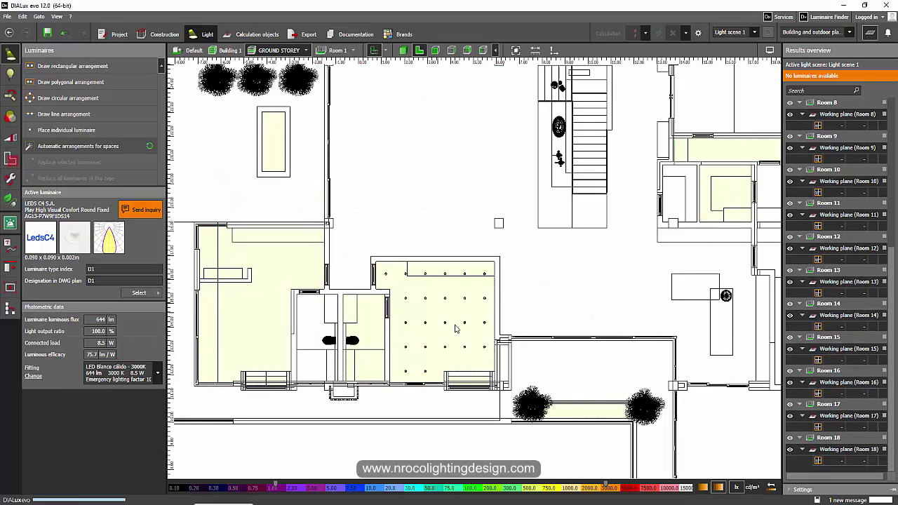
pyautogui.scroll(2, 469, 338)
pyautogui.moveTo(387, 173); pyautogui.dragTo(385, 136, button='middle')
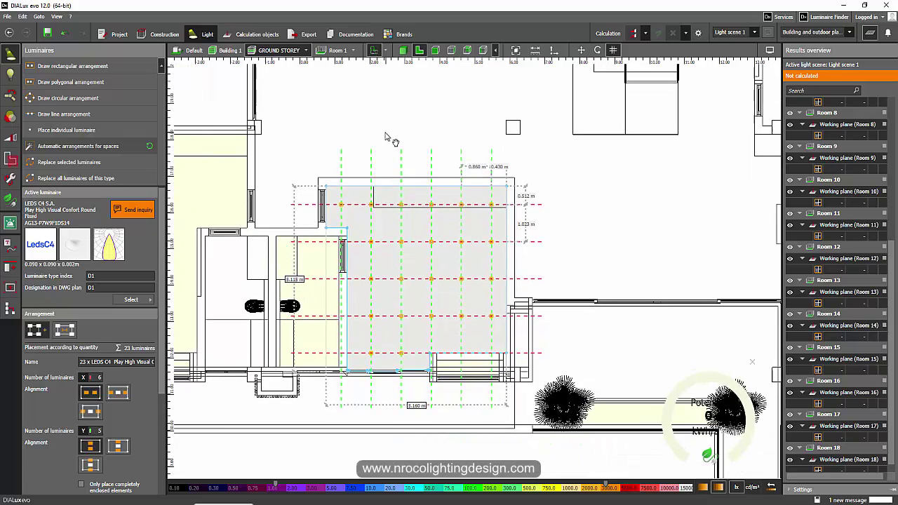
pyautogui.press('Escape')
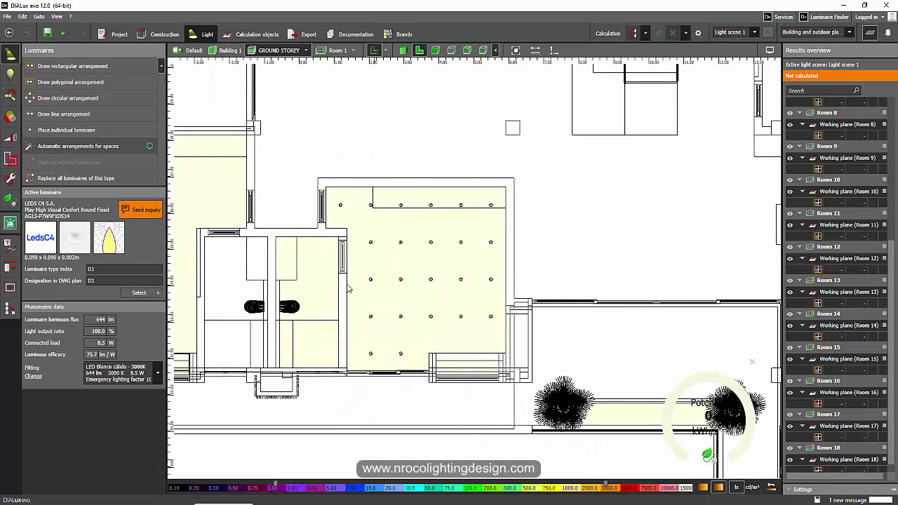
# - Show the GROUND STOREY in 3D and examine the luminaires placed in the room up close
pyautogui.click(404, 52)
pyautogui.scroll(2, 385, 321)
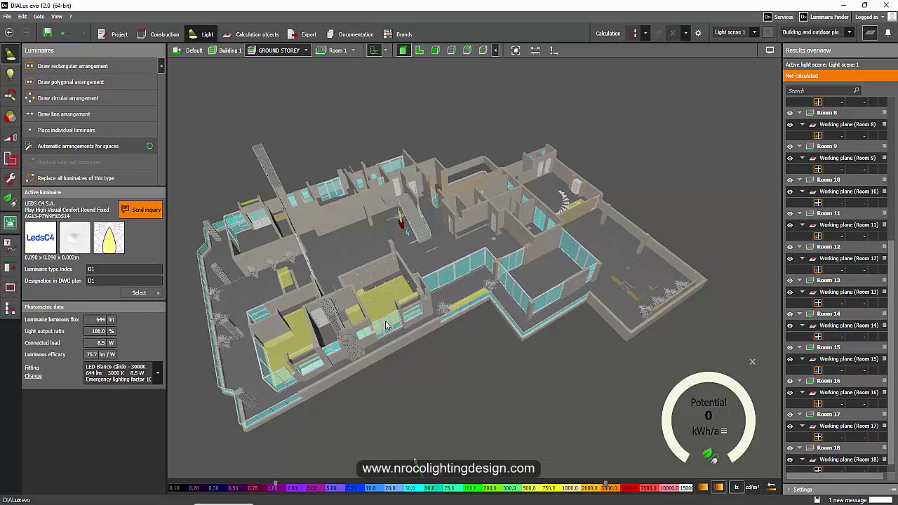
pyautogui.moveTo(385, 321); pyautogui.dragTo(345, 286, button='right')
pyautogui.scroll(4, 393, 279)
pyautogui.scroll(3, 392, 278)
pyautogui.scroll(-5, 405, 280)
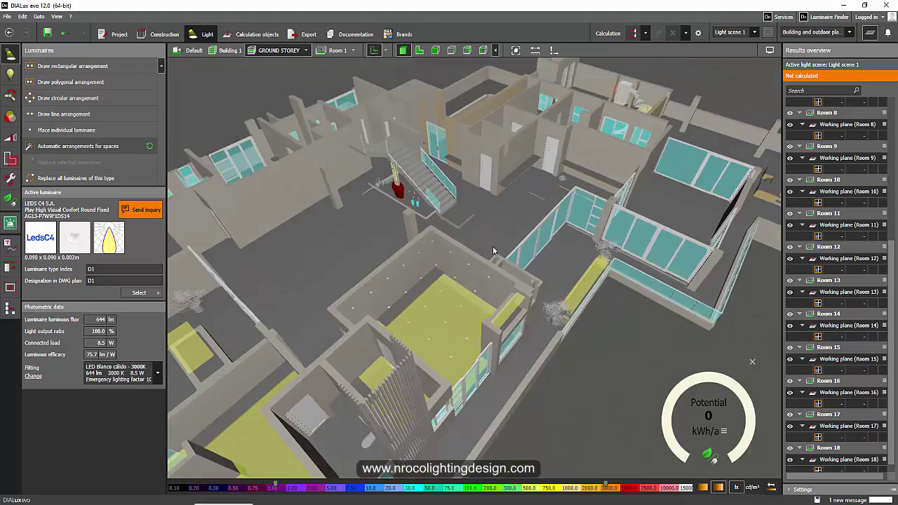
# - Examine the detected rooms around the staircase, kitchen and courtyard of the GROUND STOREY from above in 3D
pyautogui.moveTo(535, 235); pyautogui.dragTo(514, 307, button='right')
pyautogui.moveTo(513, 310); pyautogui.dragTo(465, 271, button='middle')
pyautogui.moveTo(465, 271); pyautogui.dragTo(505, 256, button='right')
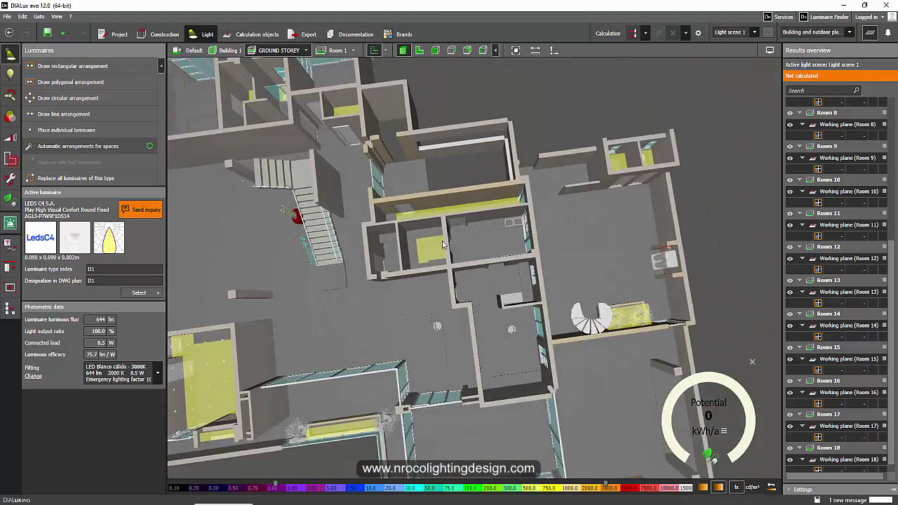
pyautogui.moveTo(505, 255); pyautogui.dragTo(610, 229, button='middle')
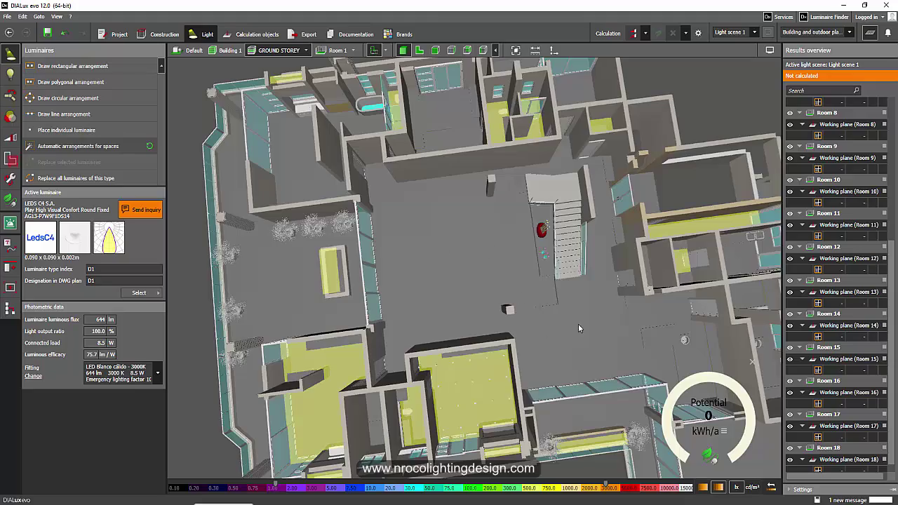
pyautogui.moveTo(579, 328); pyautogui.dragTo(511, 373, button='middle')
pyautogui.moveTo(511, 373); pyautogui.dragTo(403, 274, button='right')
pyautogui.moveTo(404, 274); pyautogui.dragTo(358, 288, button='middle')
pyautogui.moveTo(359, 288); pyautogui.dragTo(365, 276, button='right')
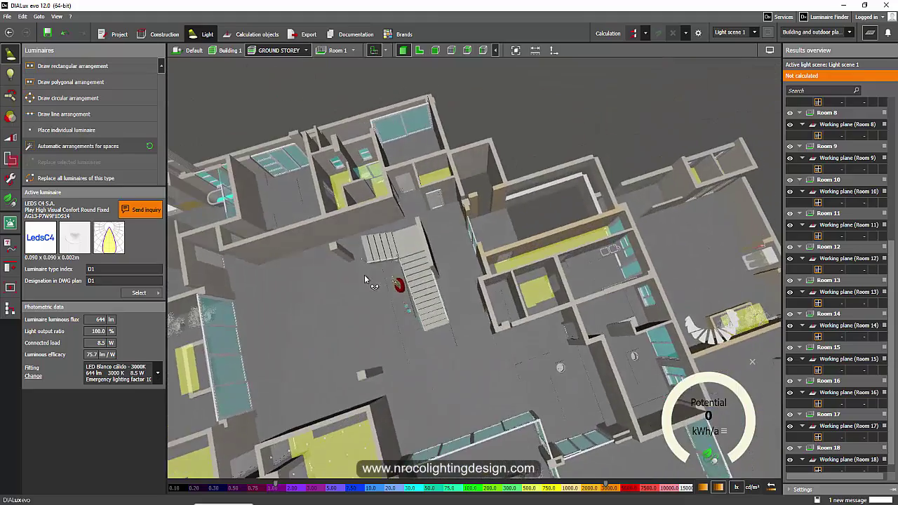
pyautogui.moveTo(365, 280)
pyautogui.mouseDown(button='middle')
pyautogui.moveTo(374, 282)
pyautogui.moveTo(384, 250)
pyautogui.moveTo(373, 272)
pyautogui.mouseUp(button='middle')
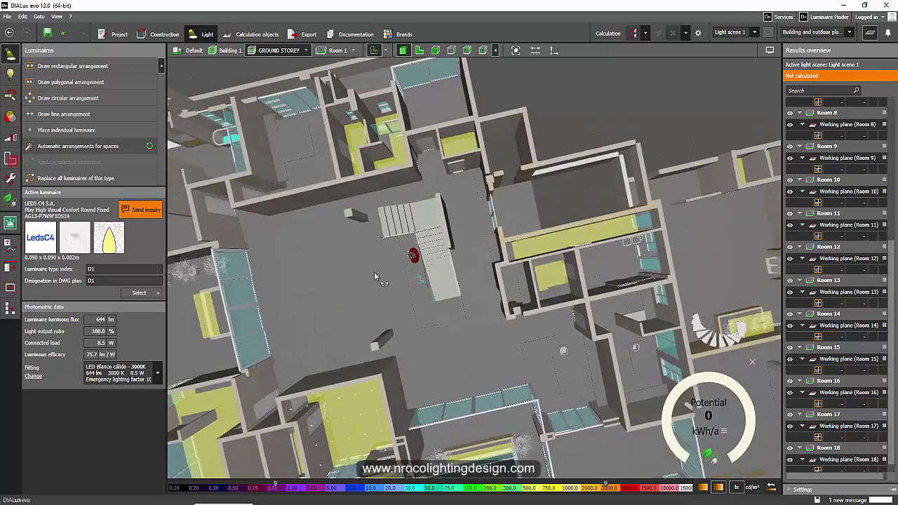
pyautogui.moveTo(373, 271); pyautogui.dragTo(419, 212, button='right')
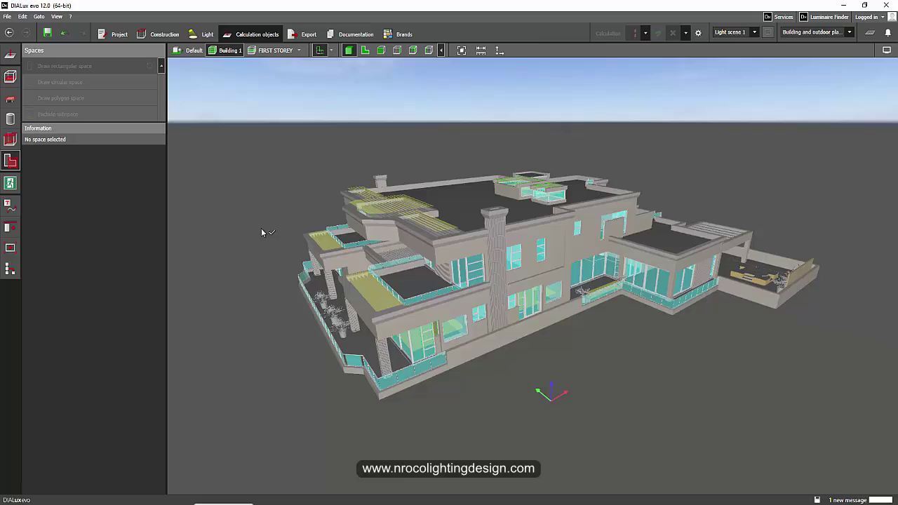
# - Inspect Building 1's roof and facades in 3D and open the construction tools for furniture and objects
pyautogui.scroll(5, 376, 258)
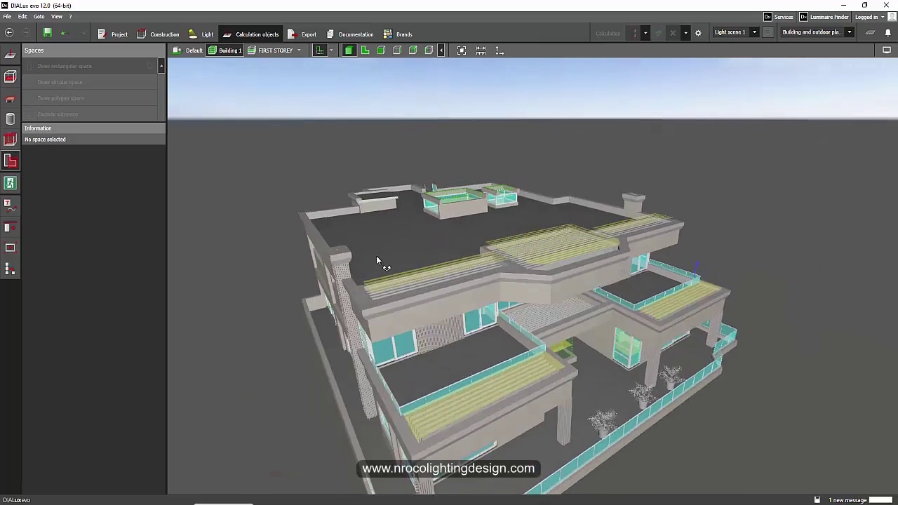
pyautogui.moveTo(376, 261); pyautogui.dragTo(434, 257, button='right')
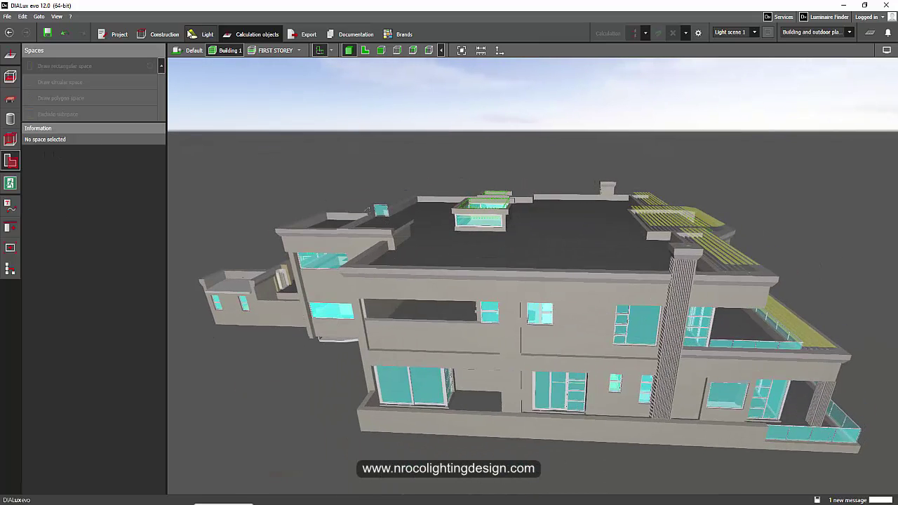
pyautogui.click(160, 34)
pyautogui.scroll(-3, 256, 184)
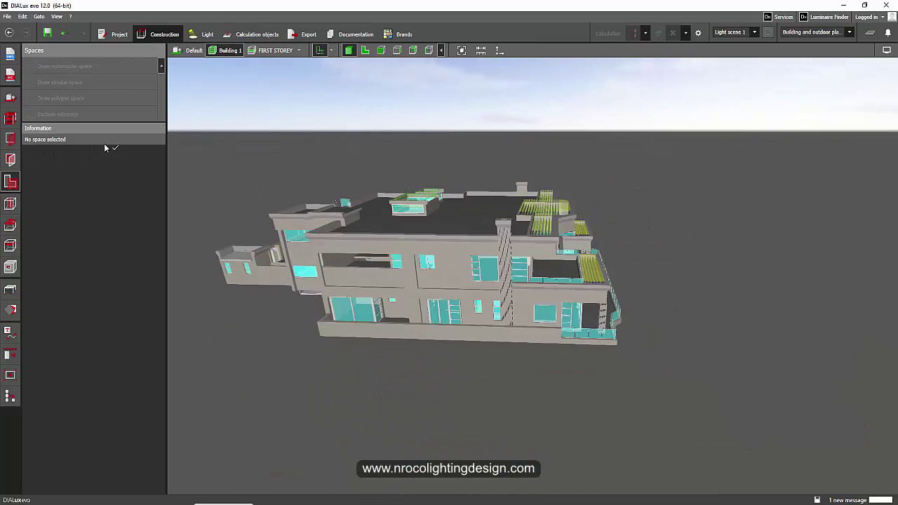
pyautogui.click(10, 290)
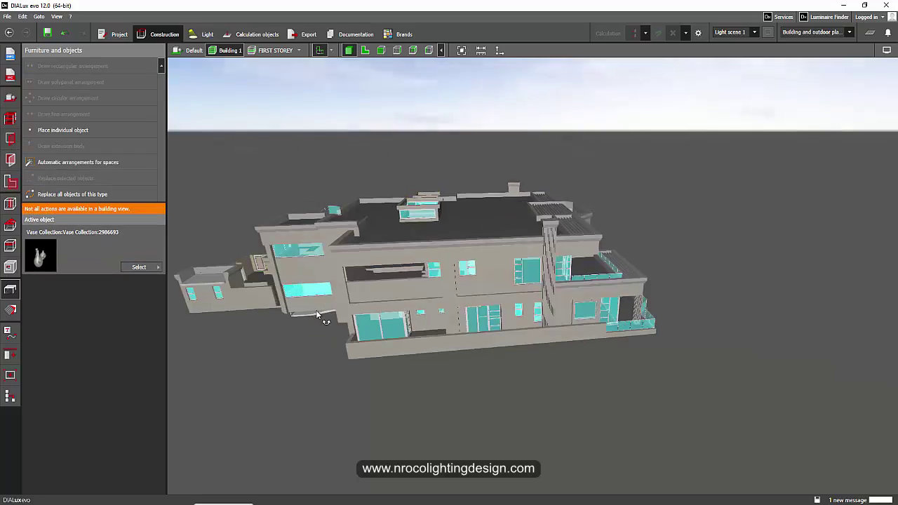
# - Examine the exterior of Building 1 from the spiral-stair courtyard, from above the roof and from the terrace side
pyautogui.scroll(6, 403, 278)
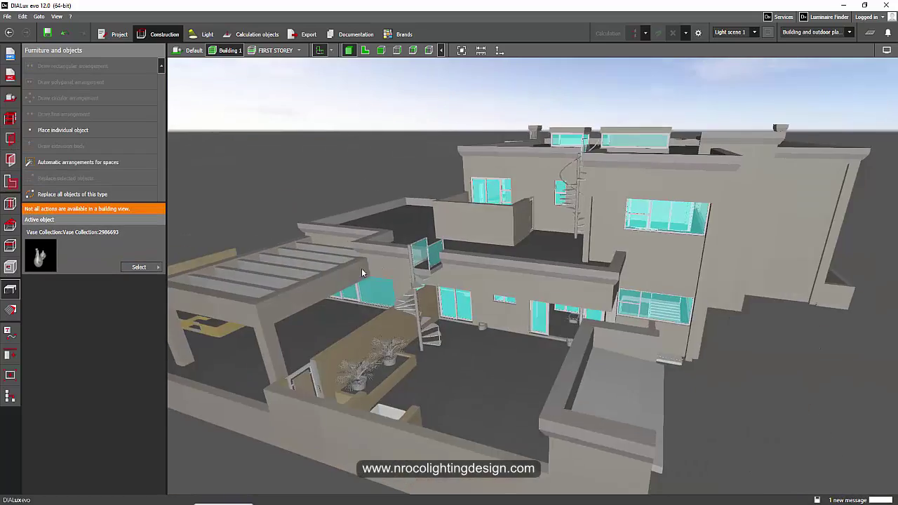
pyautogui.scroll(-5, 362, 273)
pyautogui.moveTo(361, 273); pyautogui.dragTo(449, 329, button='right')
pyautogui.moveTo(671, 236); pyautogui.dragTo(515, 270, button='middle')
pyautogui.moveTo(350, 244); pyautogui.dragTo(401, 282, button='right')
pyautogui.scroll(2, 400, 281)
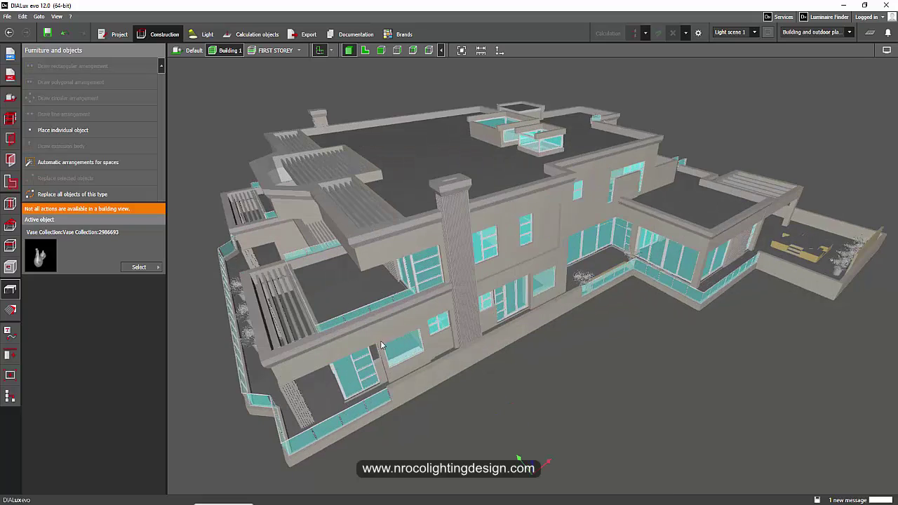
pyautogui.moveTo(306, 279); pyautogui.dragTo(402, 288, button='right')
# - Check the IFC model information for Building 1 and view the building from the terrace side with the results overview shown
pyautogui.click(436, 278)
pyautogui.click(394, 319)
pyautogui.click(225, 284)
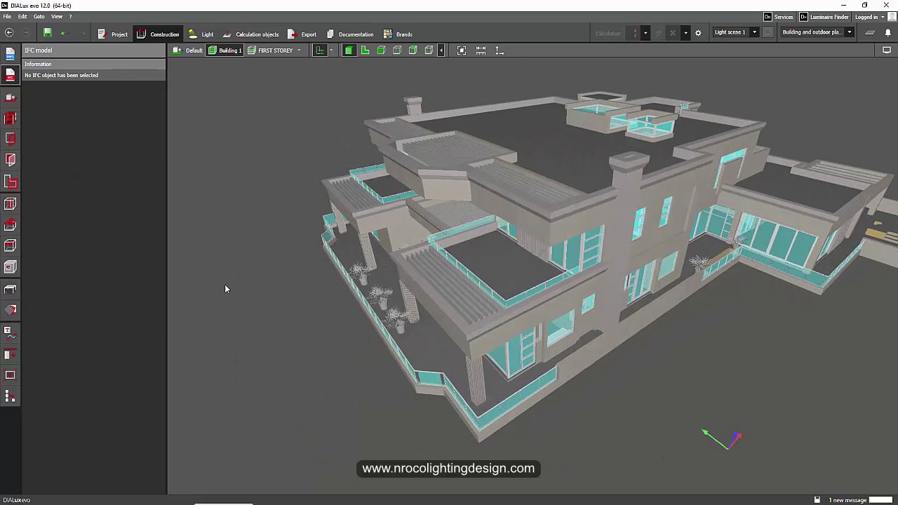
pyautogui.moveTo(225, 284); pyautogui.dragTo(549, 304, button='right')
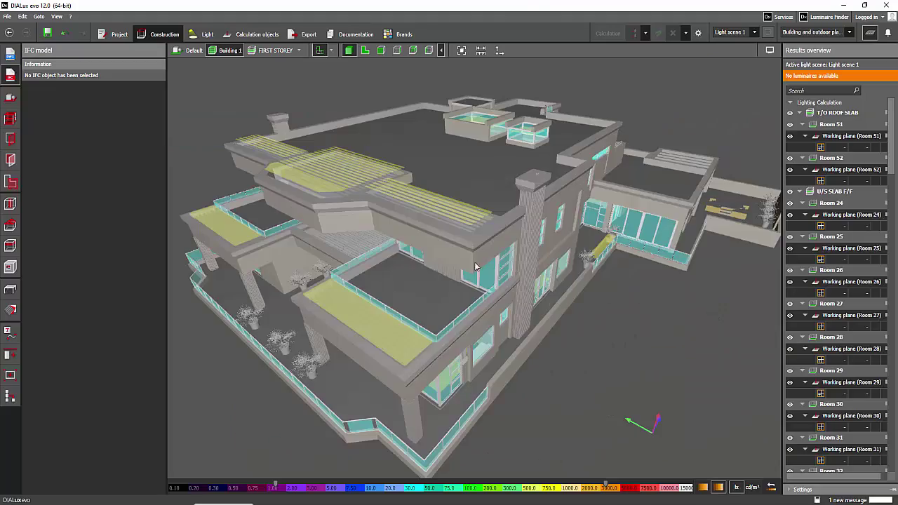
pyautogui.moveTo(475, 267)
pyautogui.mouseDown(button='right')
pyautogui.moveTo(404, 286)
pyautogui.moveTo(400, 277)
pyautogui.moveTo(609, 352)
pyautogui.moveTo(501, 355)
pyautogui.moveTo(395, 377)
pyautogui.moveTo(501, 353)
pyautogui.moveTo(528, 325)
pyautogui.moveTo(533, 296)
pyautogui.moveTo(507, 297)
pyautogui.moveTo(598, 276)
pyautogui.moveTo(496, 282)
pyautogui.moveTo(429, 255)
pyautogui.moveTo(480, 268)
pyautogui.mouseUp(button='right')
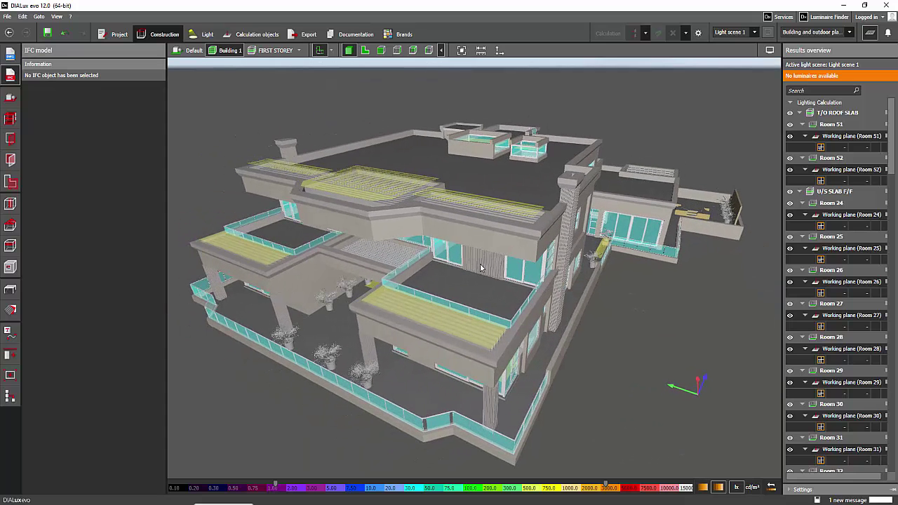